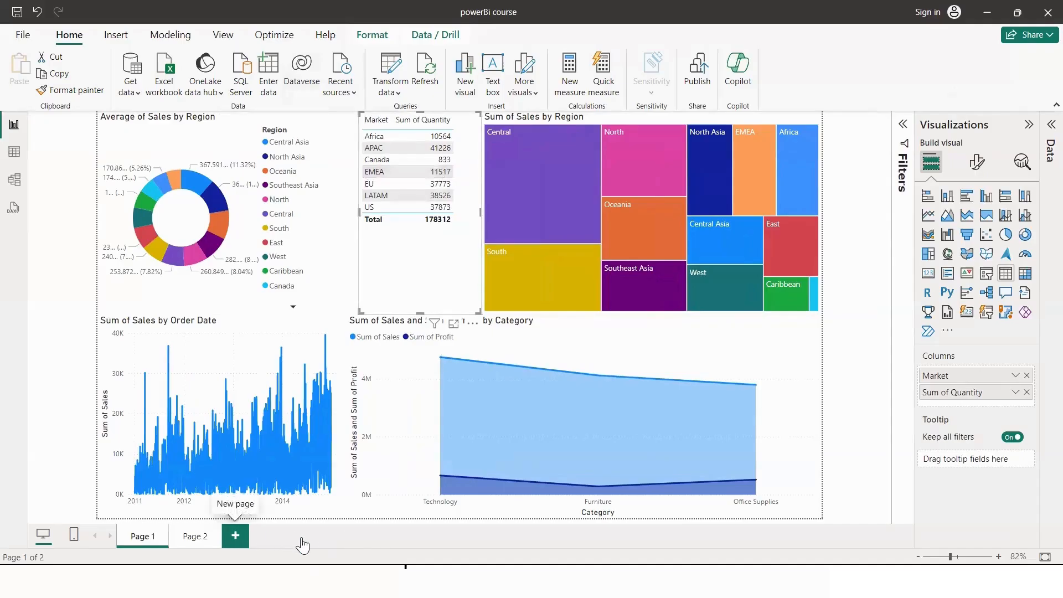
Add two report pages and place a copy of the Sum of Sales by Order Date line chart on Page 4
{"action": "left_click", "coordinate": [235, 535]}
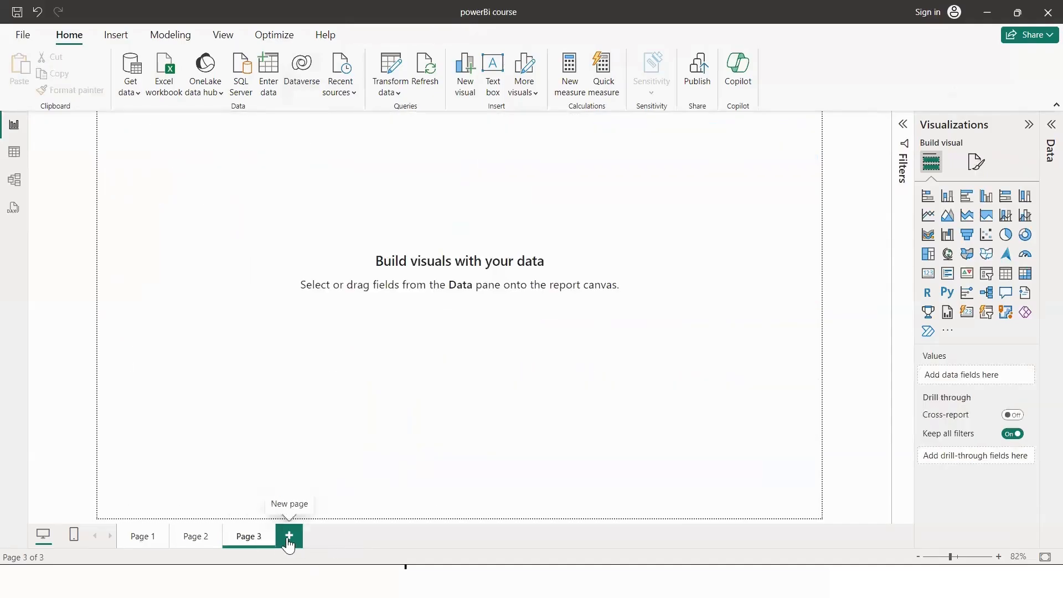
{"action": "left_click", "coordinate": [137, 541]}
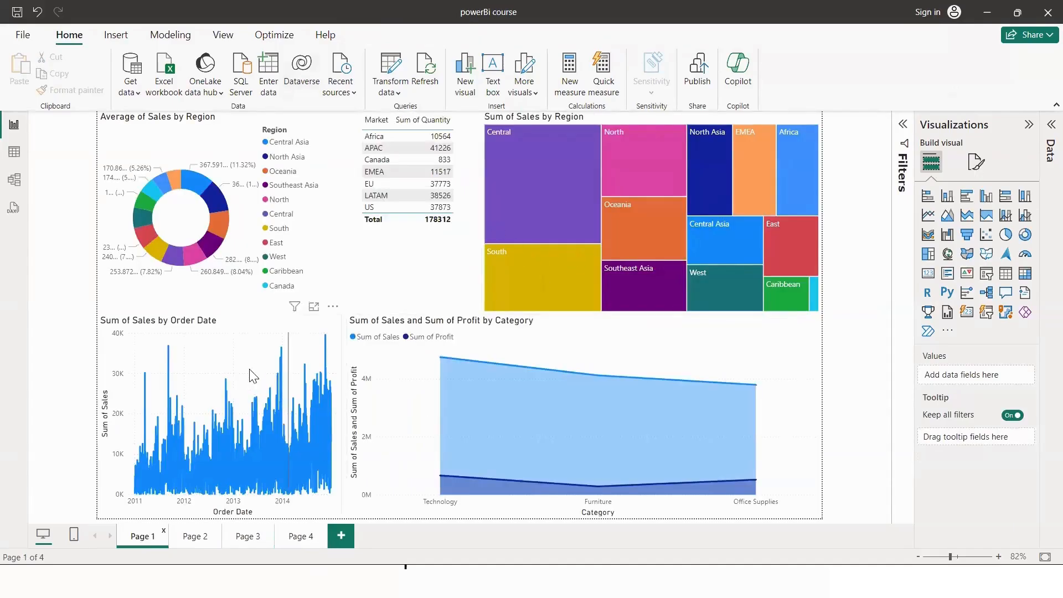
{"action": "left_click", "coordinate": [224, 355]}
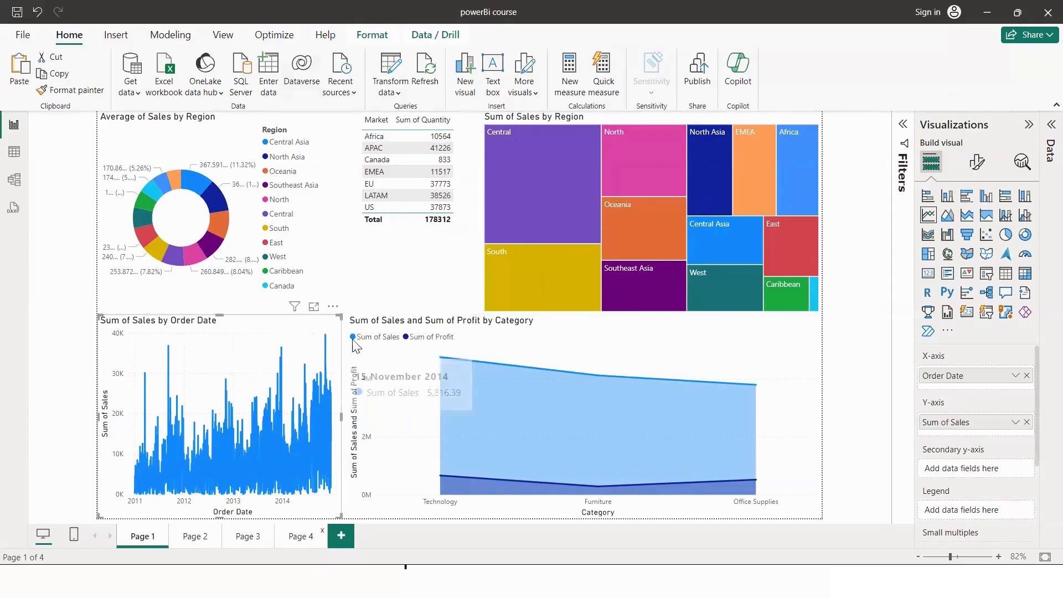
{"action": "left_click", "coordinate": [303, 536]}
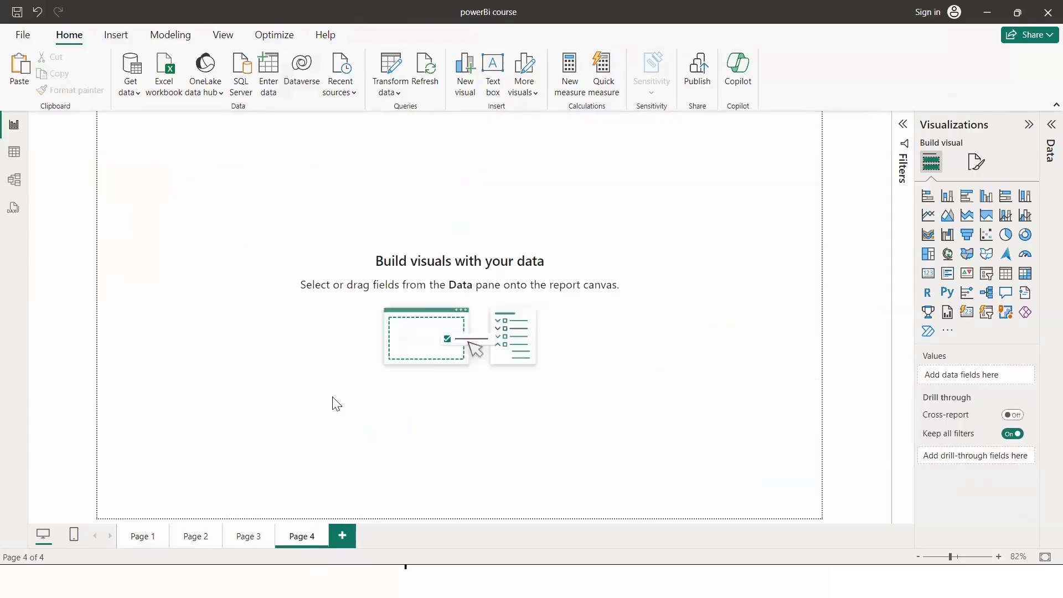
{"action": "key", "text": "ctrl+v"}
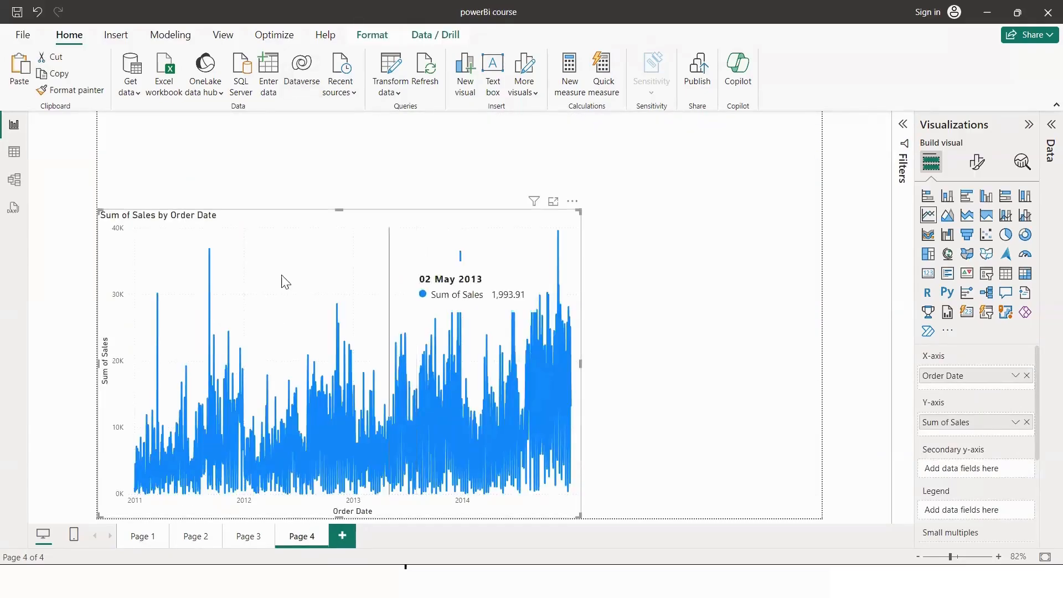
On Page 1, change the Sales aggregation of the Average of Sales by Region donut chart to Sum
{"action": "left_click", "coordinate": [142, 536]}
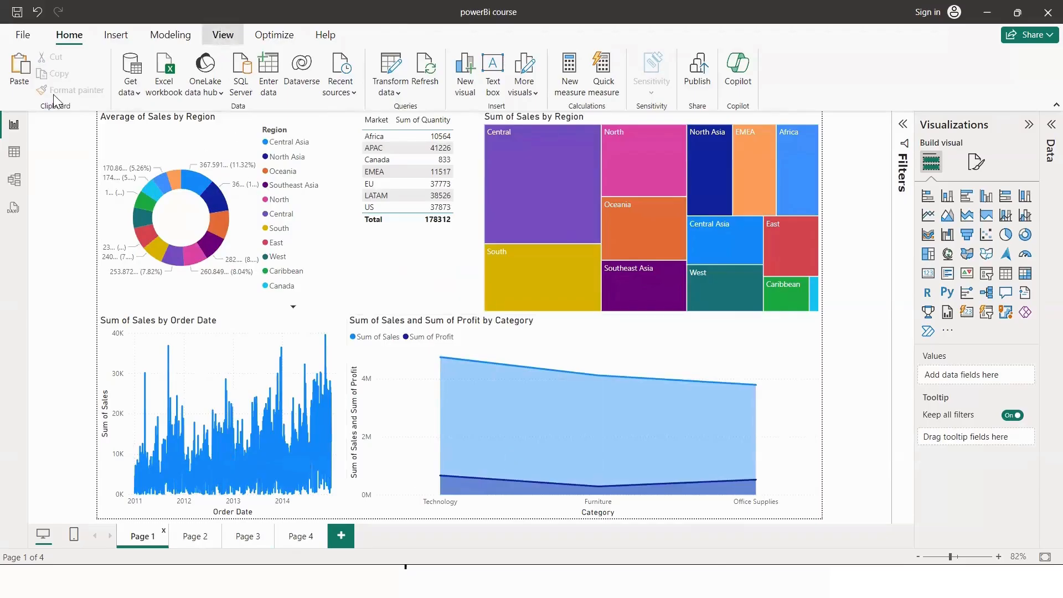
{"action": "left_click", "coordinate": [223, 34]}
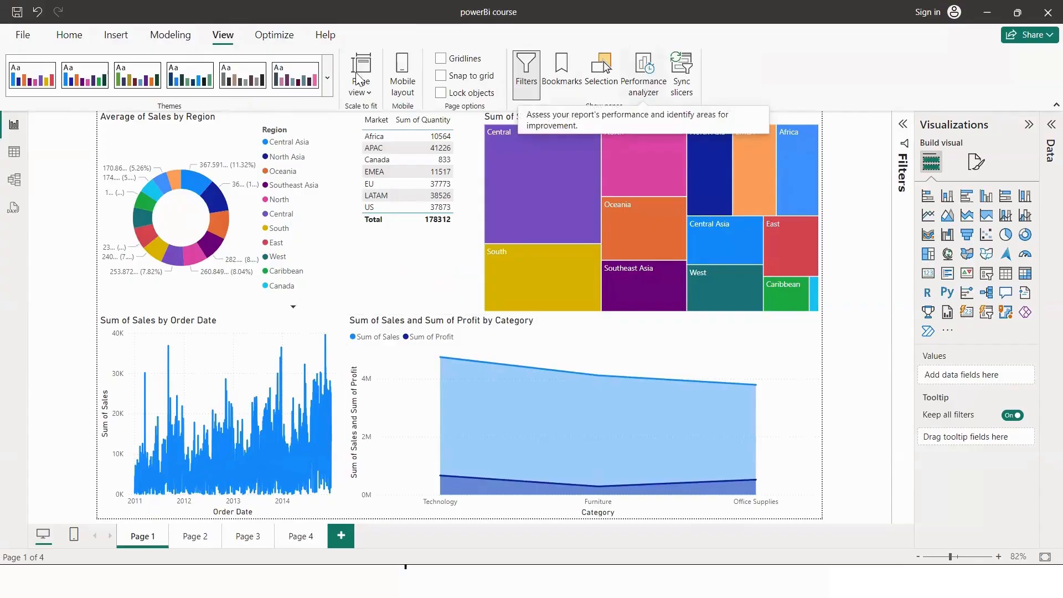
{"action": "left_click", "coordinate": [288, 41]}
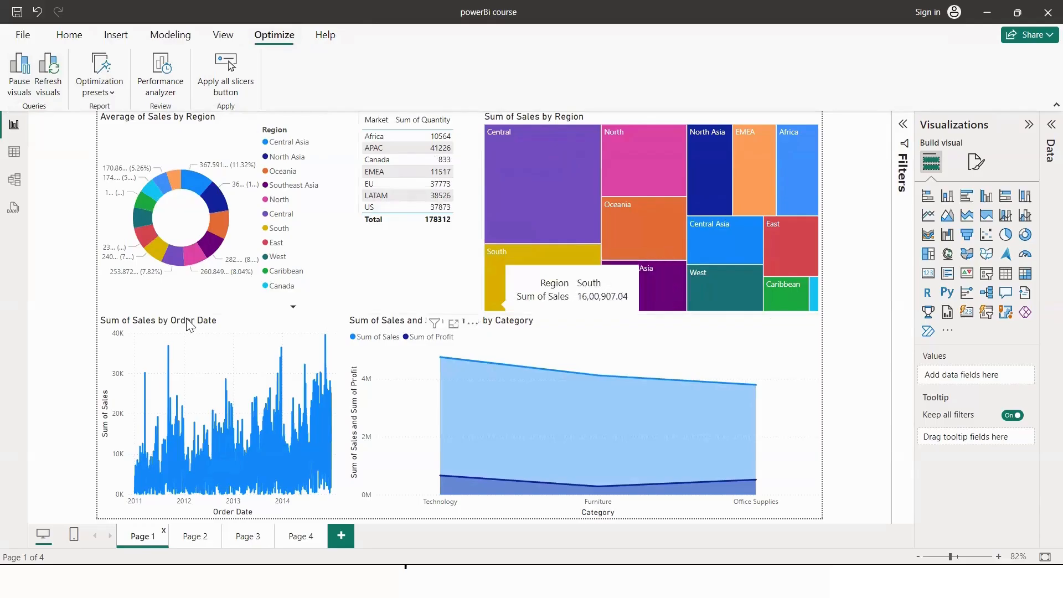
{"action": "left_click", "coordinate": [165, 148]}
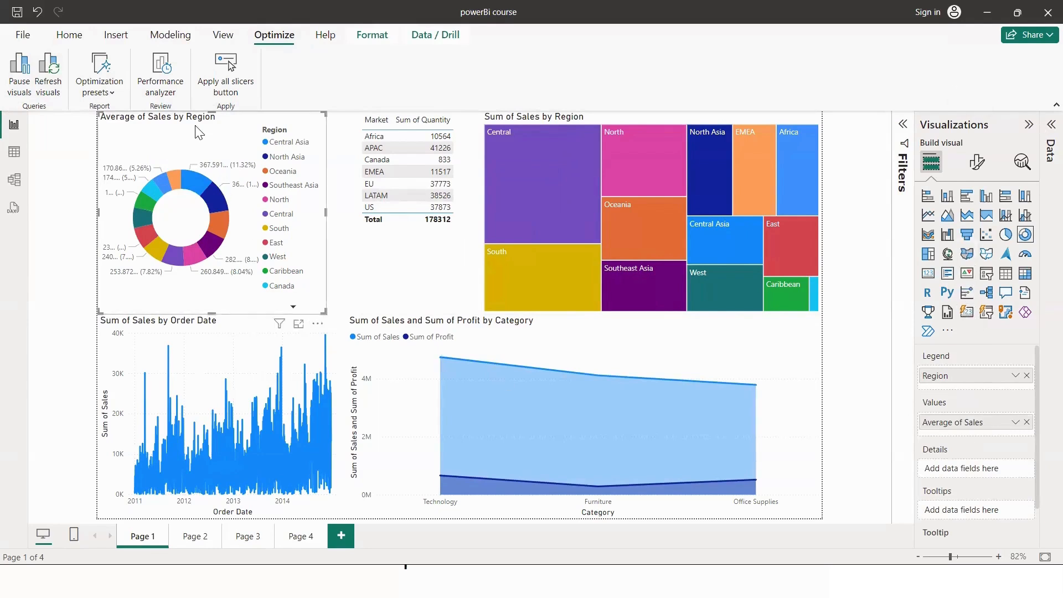
{"action": "left_click", "coordinate": [1015, 423]}
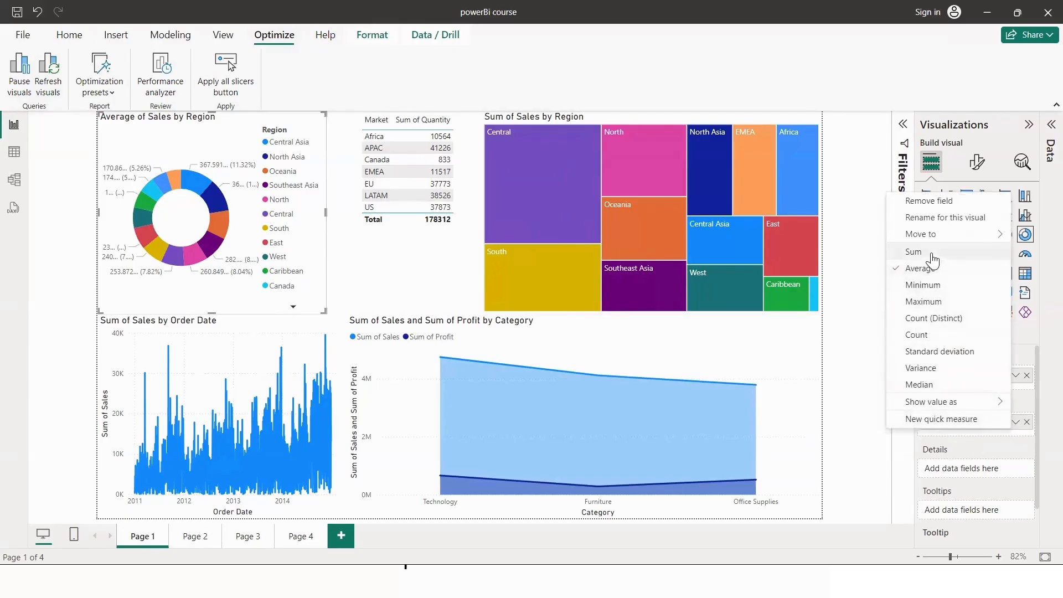
{"action": "left_click", "coordinate": [865, 349]}
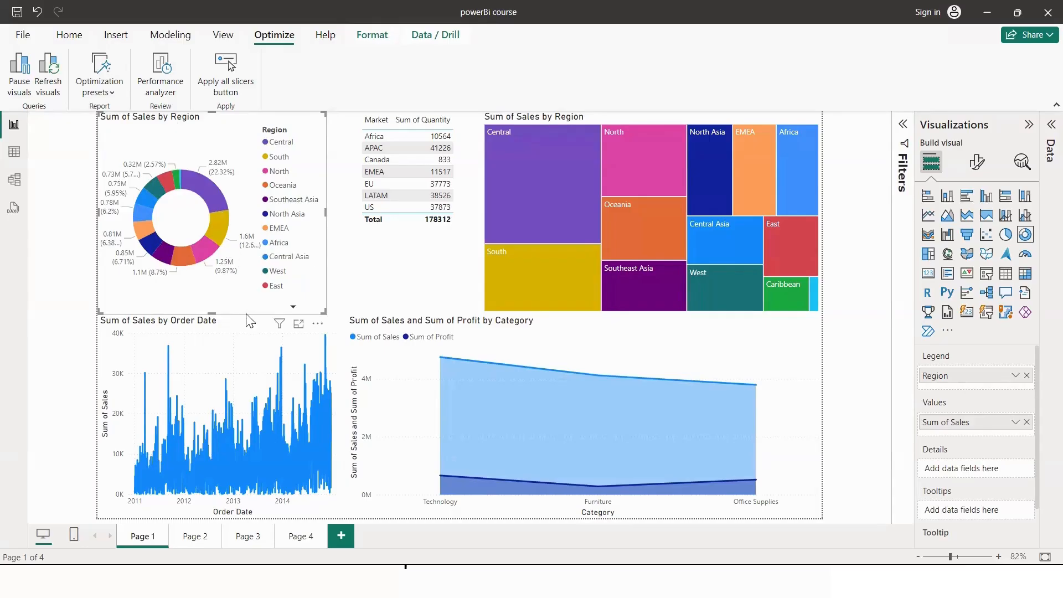
Open the donut chart in focus mode and set its Sales aggregation to Average
{"action": "left_click", "coordinate": [302, 322]}
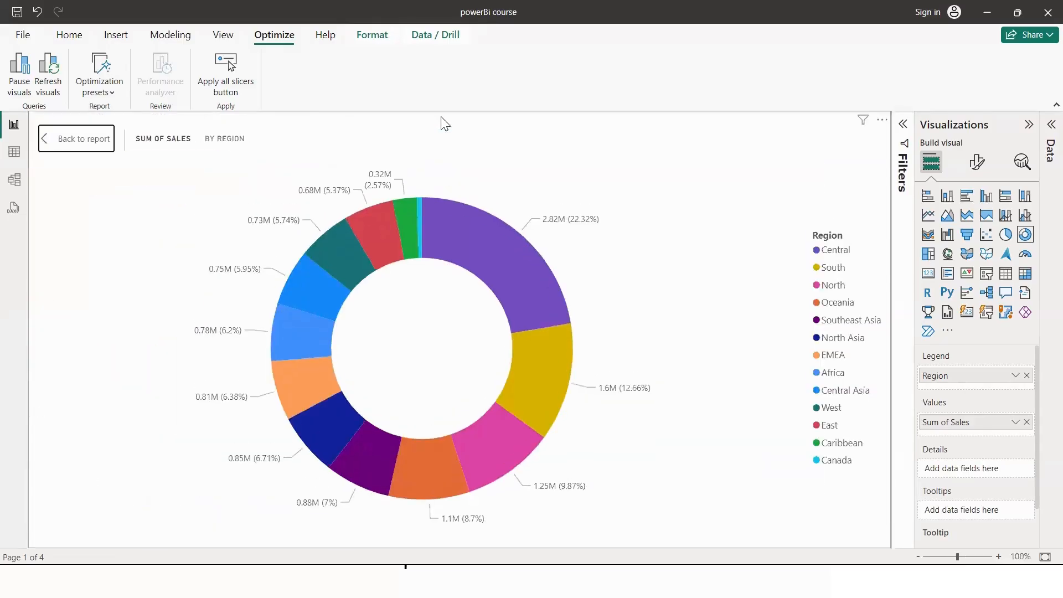
{"action": "left_click", "coordinate": [1015, 423]}
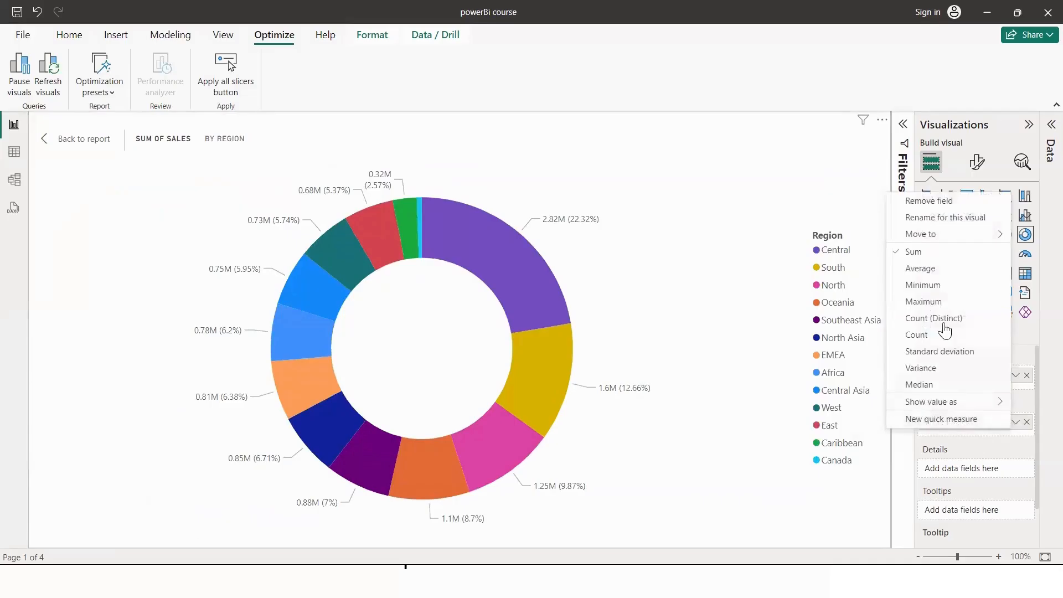
{"action": "left_click", "coordinate": [932, 270]}
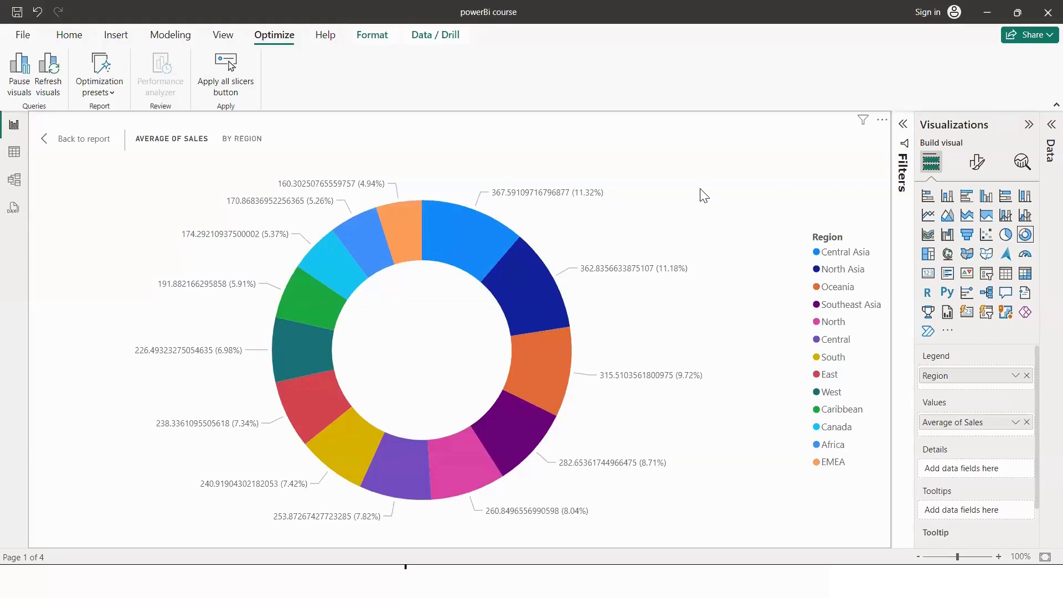
Pause visual queries and set the donut chart's Sales aggregation to Minimum
{"action": "left_click", "coordinate": [20, 69]}
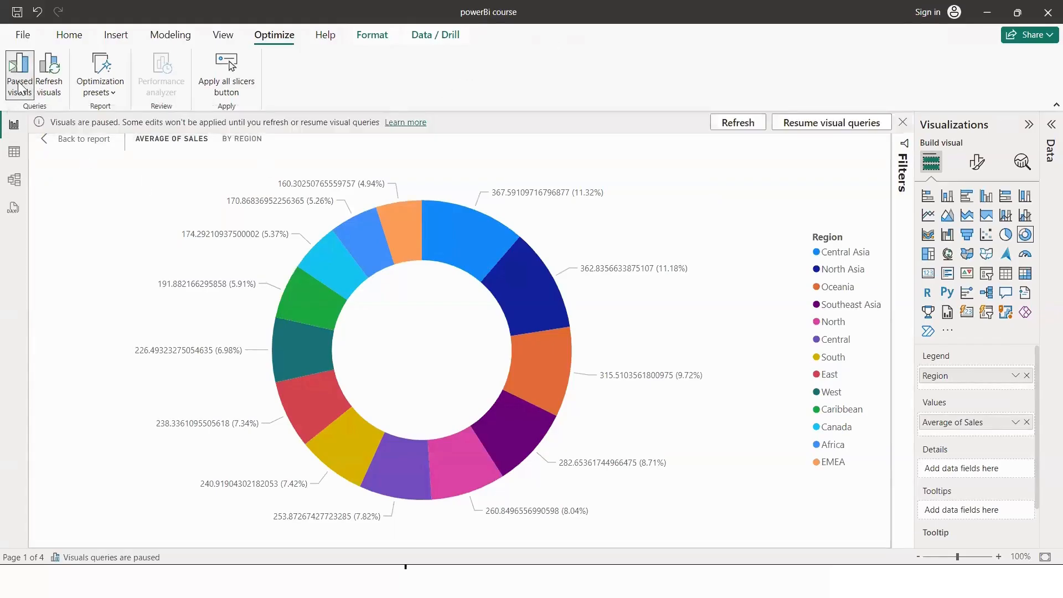
{"action": "left_click", "coordinate": [1016, 422]}
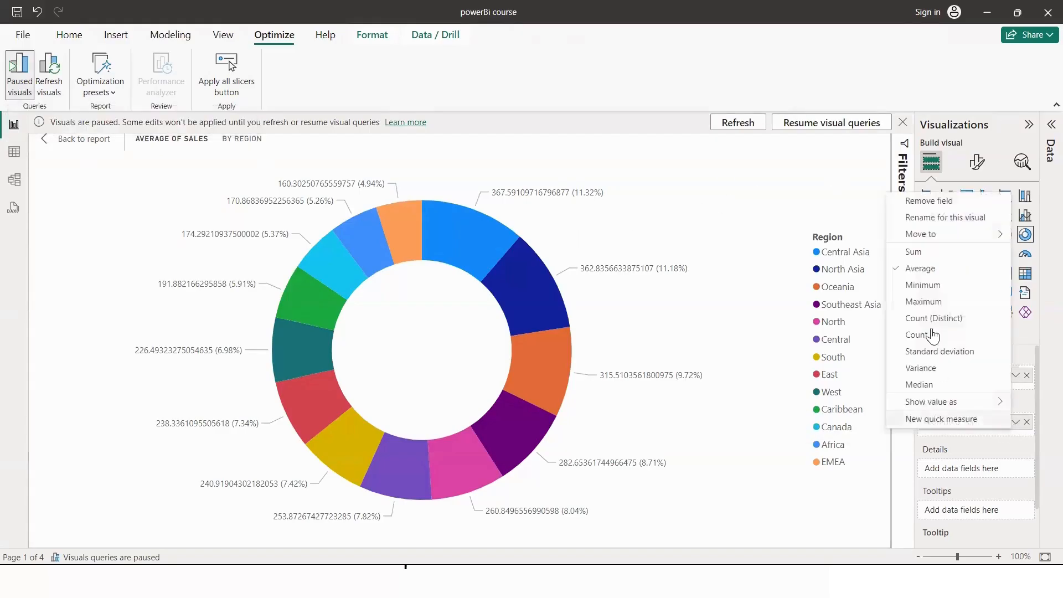
{"action": "left_click", "coordinate": [921, 284]}
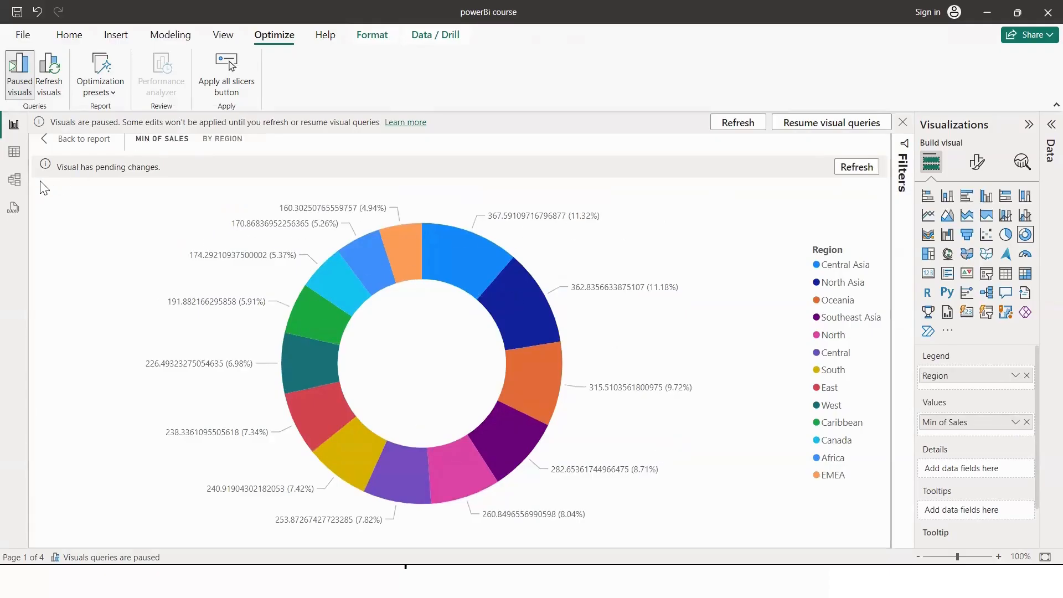
Resume visual queries to apply the donut chart's pending change, and return from focus mode to the report page
{"action": "left_click_drag", "start_coordinate": [55, 177], "coordinate": [170, 181]}
{"action": "left_click_drag", "start_coordinate": [48, 172], "coordinate": [181, 172]}
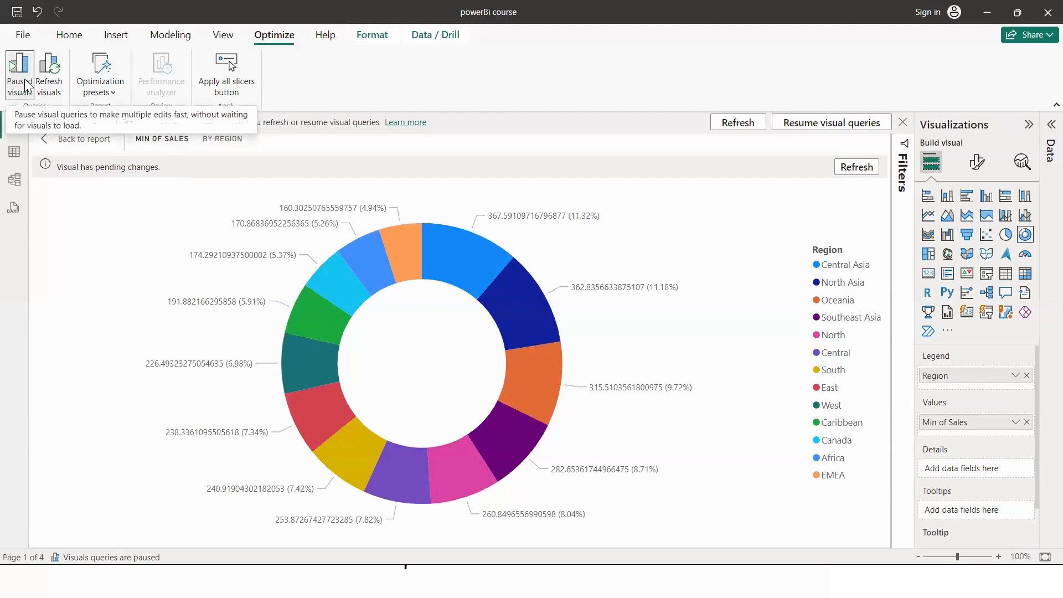
{"action": "left_click", "coordinate": [43, 62]}
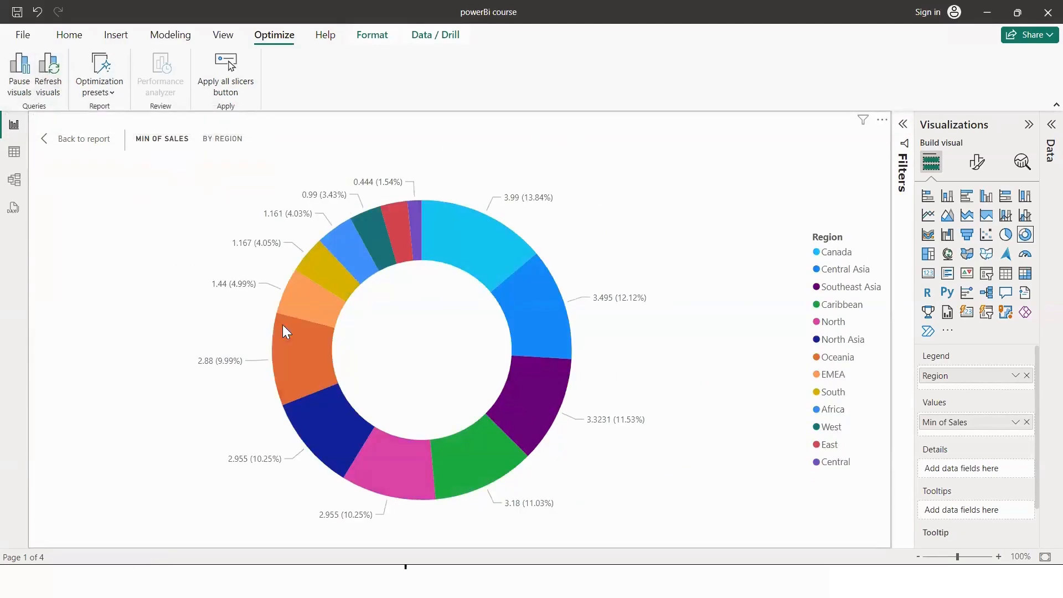
{"action": "left_click", "coordinate": [45, 139]}
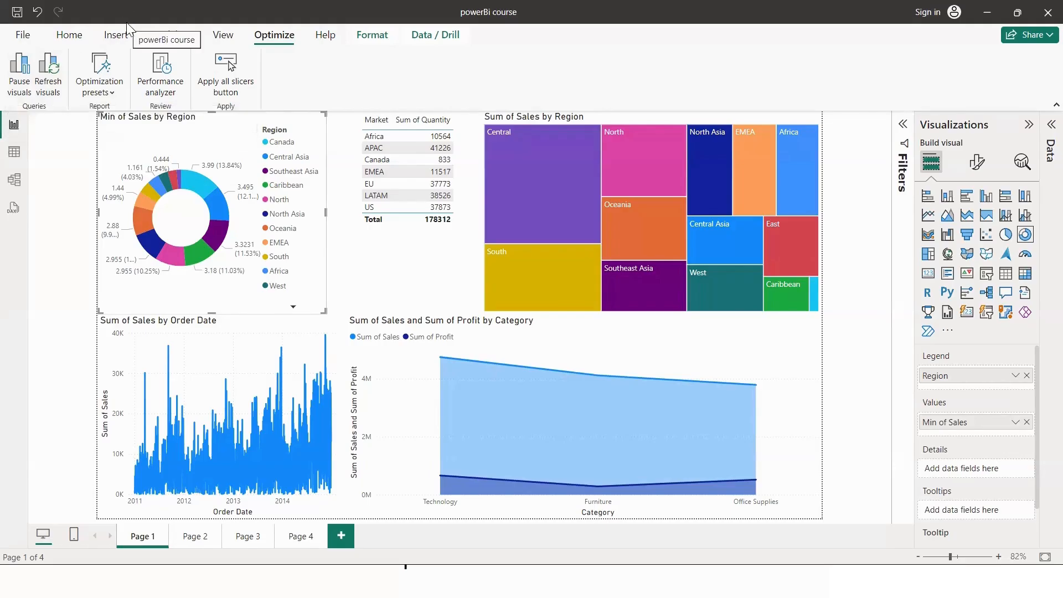
Open Performance analyzer and start a recording for Page 1
{"action": "left_click", "coordinate": [168, 79]}
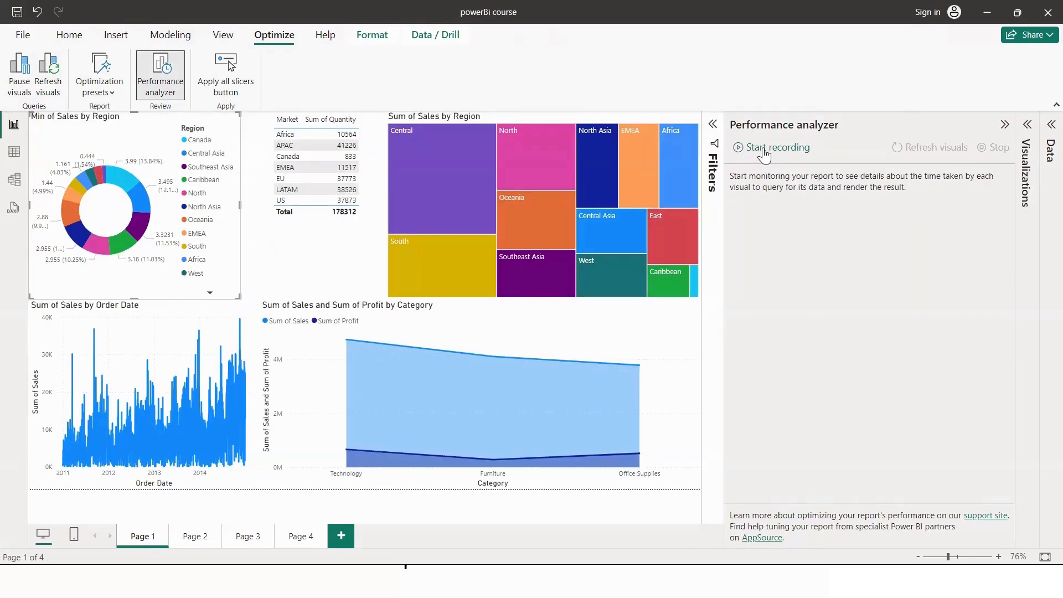
{"action": "left_click", "coordinate": [764, 150]}
{"action": "mouse_move", "coordinate": [410, 205]}
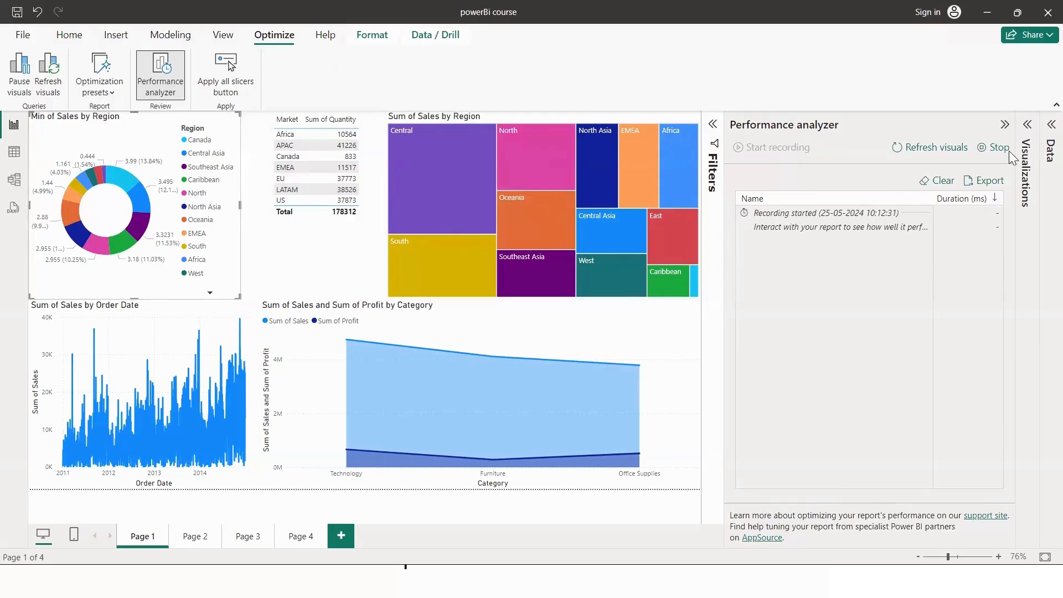
Set the donut chart's Sales aggregation to Sum while the performance recording runs
{"action": "left_click", "coordinate": [1025, 160]}
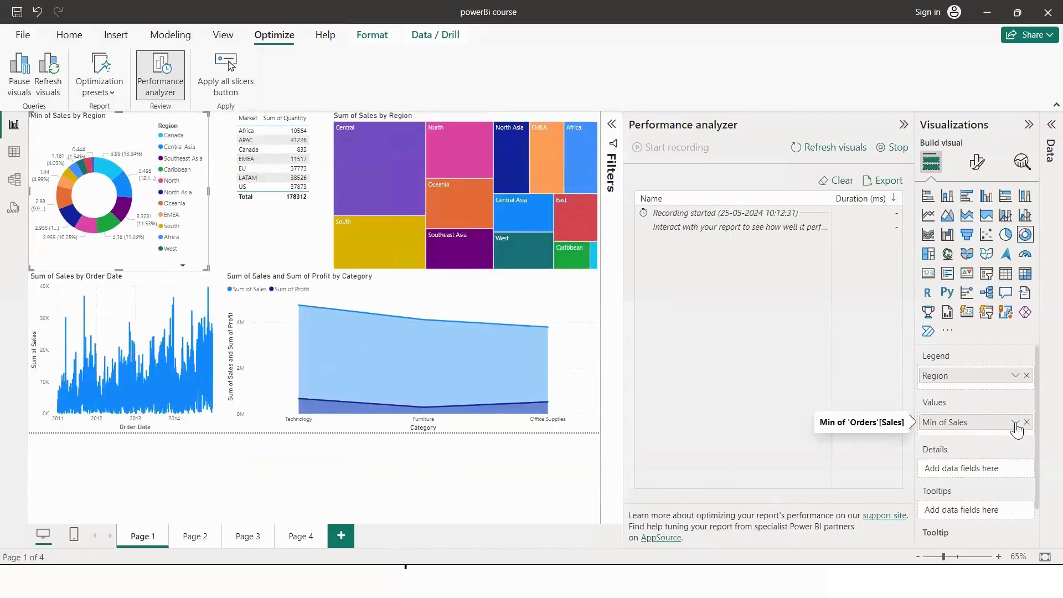
{"action": "left_click", "coordinate": [1015, 425]}
{"action": "left_click", "coordinate": [942, 249]}
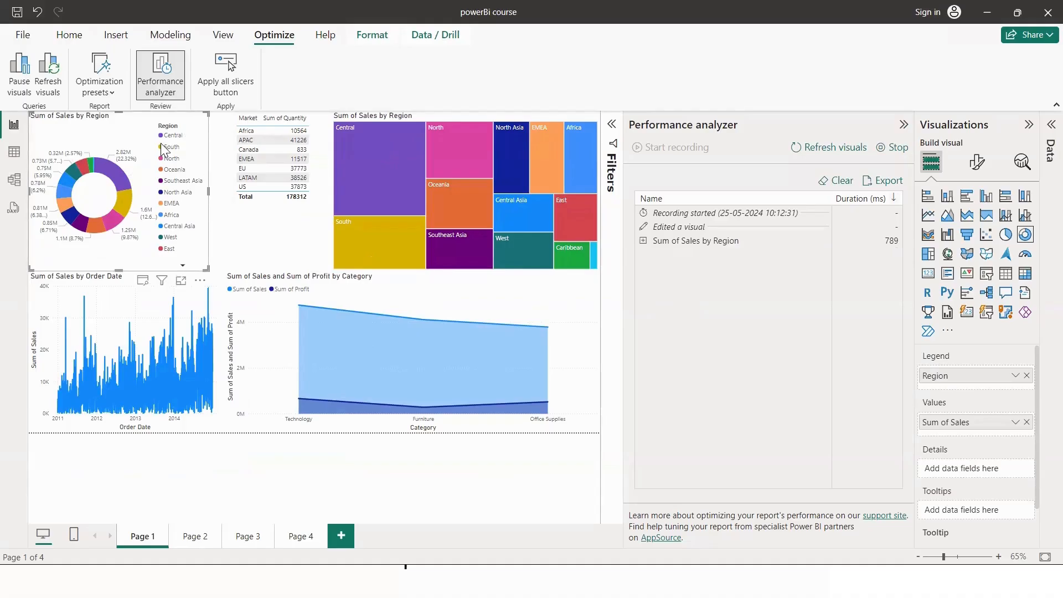
Refresh the report's data queries and all visuals on the page with Performance analyzer recording
{"action": "left_click", "coordinate": [904, 126]}
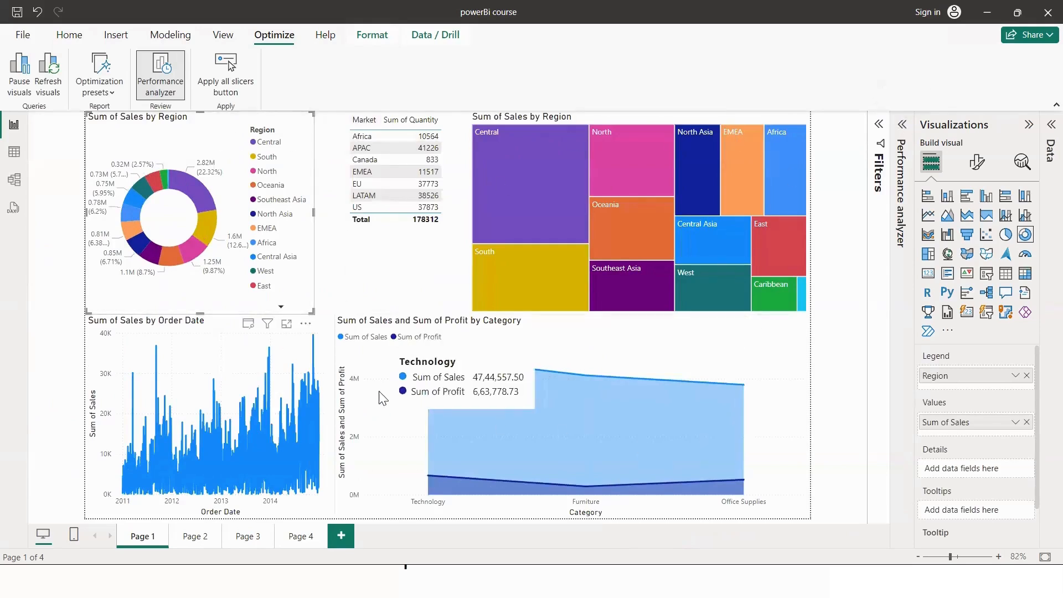
{"action": "left_click", "coordinate": [69, 35]}
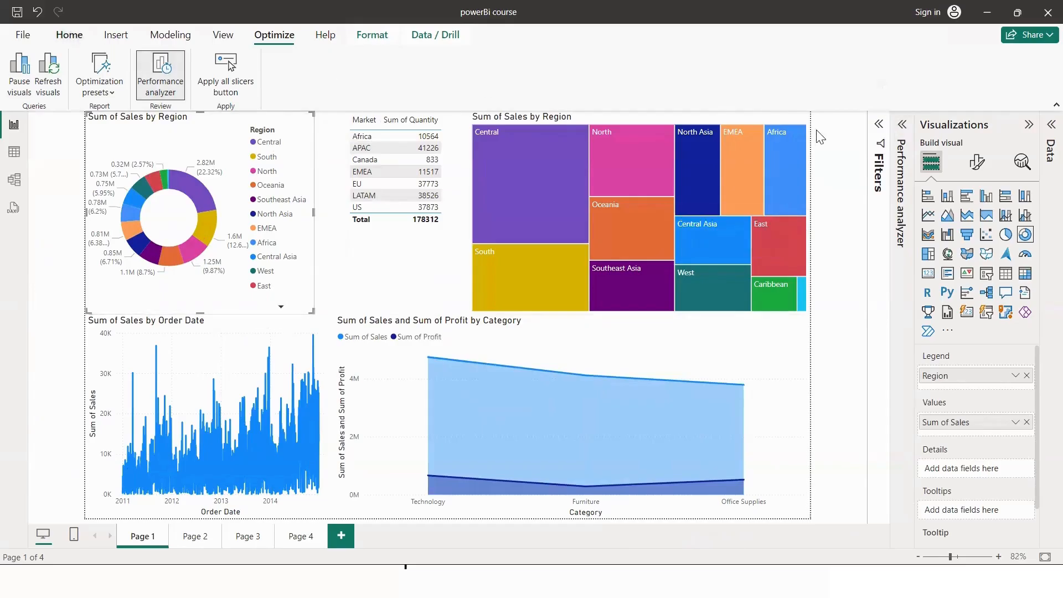
{"action": "left_click", "coordinate": [901, 127]}
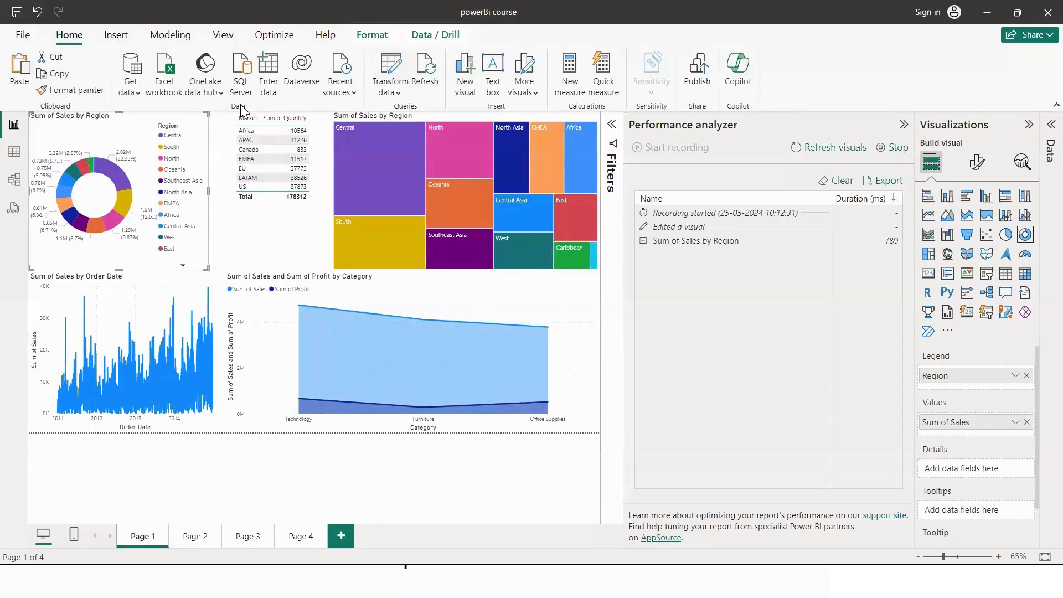
{"action": "left_click", "coordinate": [423, 79]}
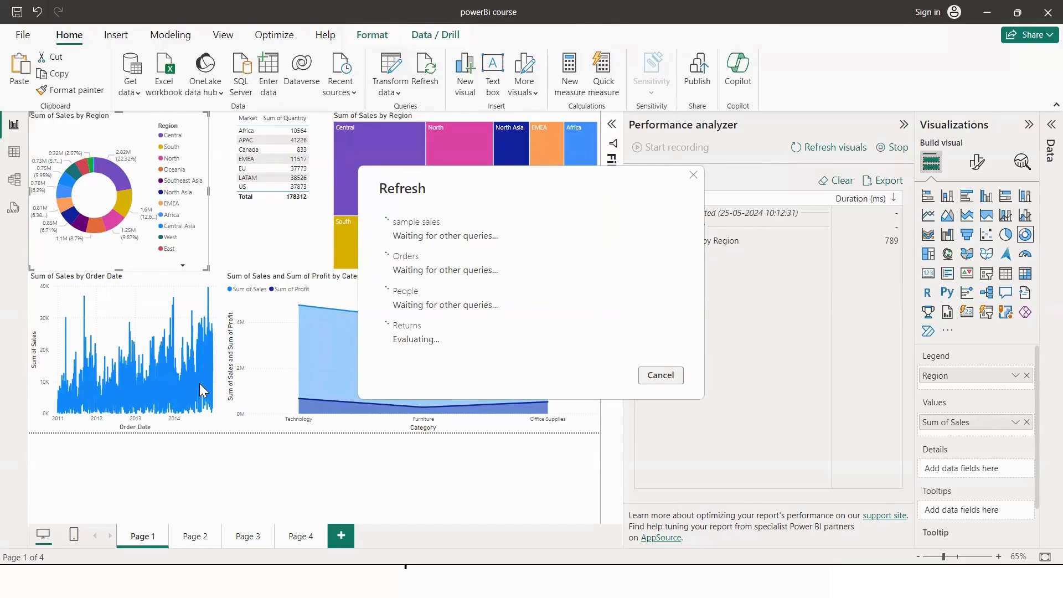
{"action": "left_click_drag", "start_coordinate": [566, 183], "coordinate": [381, 184]}
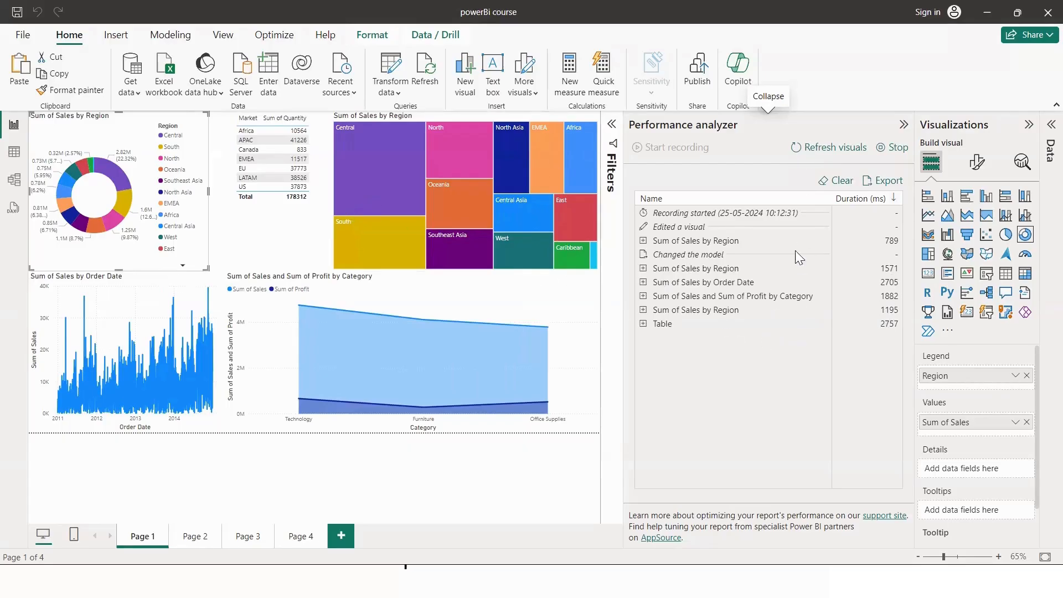
{"action": "left_click", "coordinate": [826, 157]}
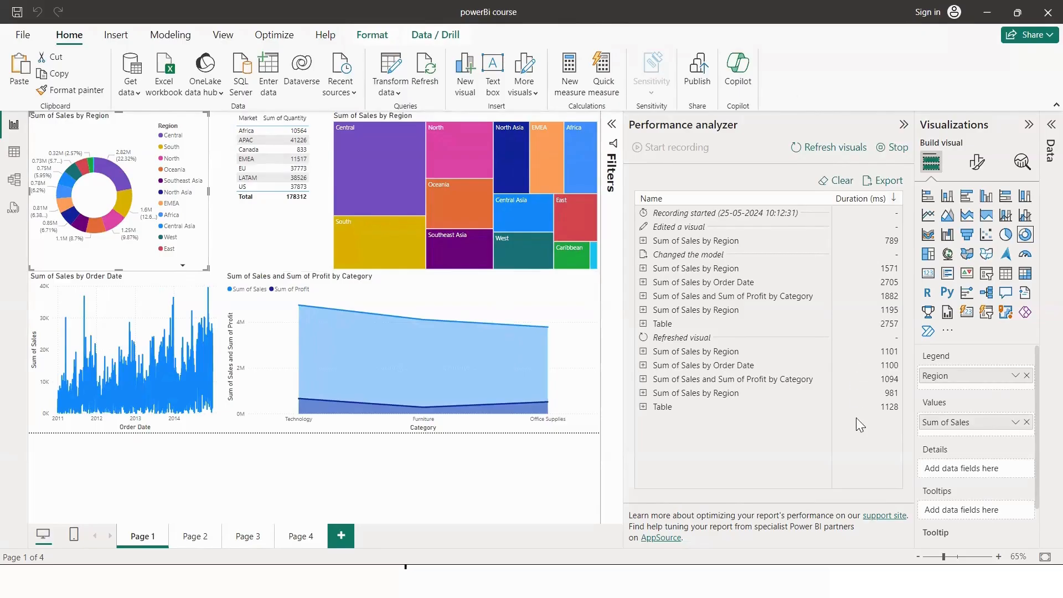
Examine the duration breakdowns of the refreshed Sum of Sales by Region and Table entries in Performance analyzer
{"action": "left_click", "coordinate": [643, 351]}
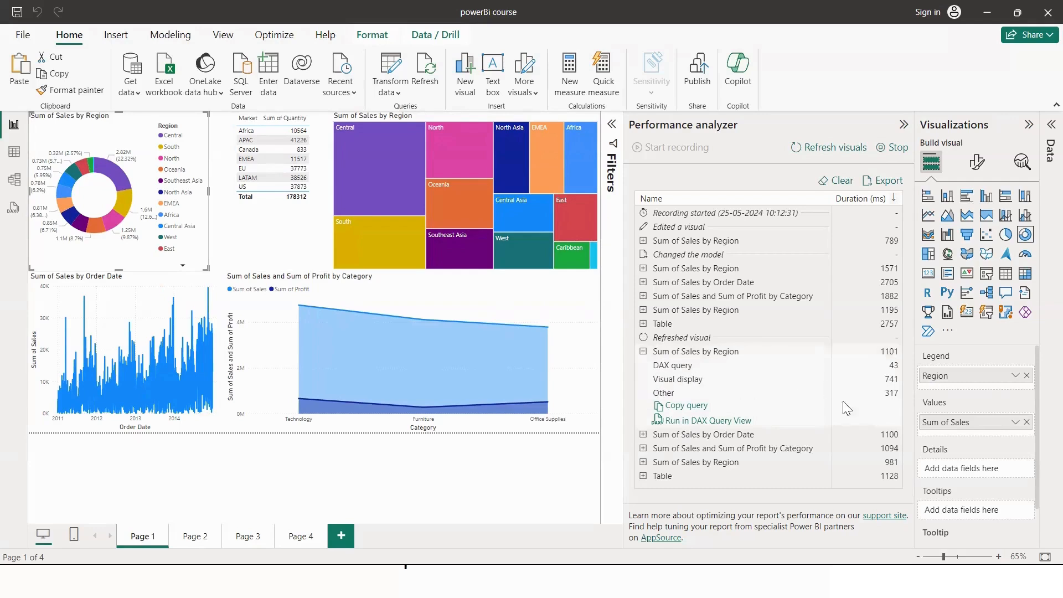
{"action": "mouse_move", "coordinate": [672, 398]}
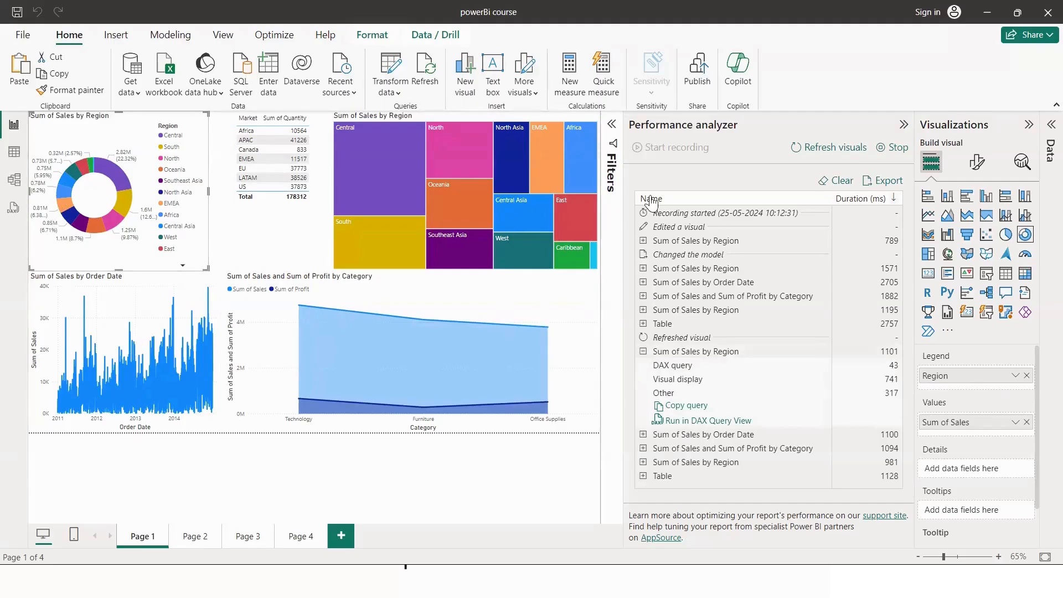
{"action": "left_click", "coordinate": [723, 129]}
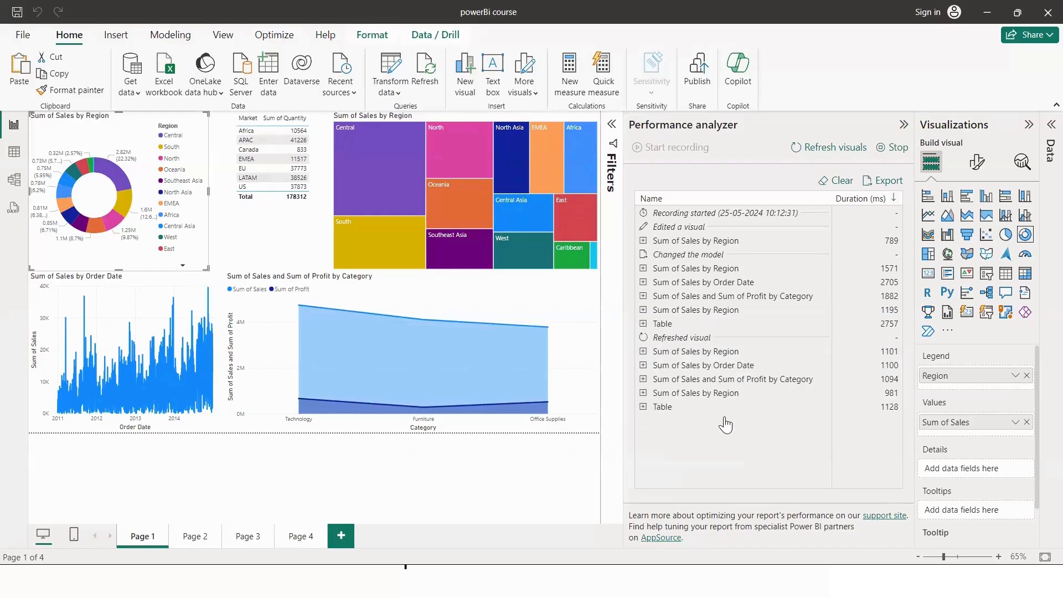
{"action": "left_click", "coordinate": [643, 408]}
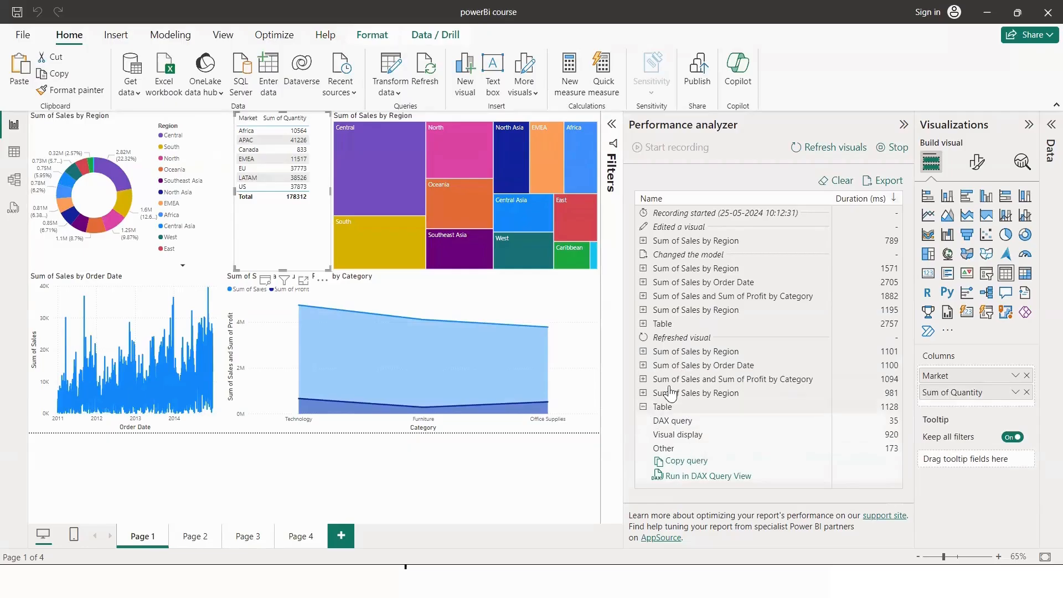
{"action": "left_click", "coordinate": [643, 407]}
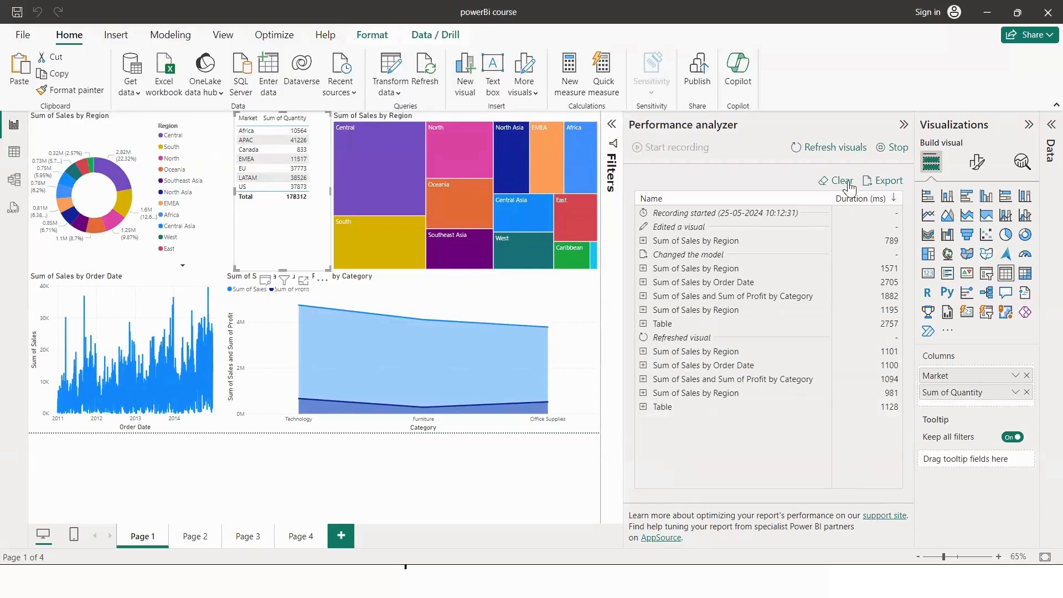
Examine the file type offered for exporting the performance data, leaving the export unsaved
{"action": "left_click", "coordinate": [880, 183]}
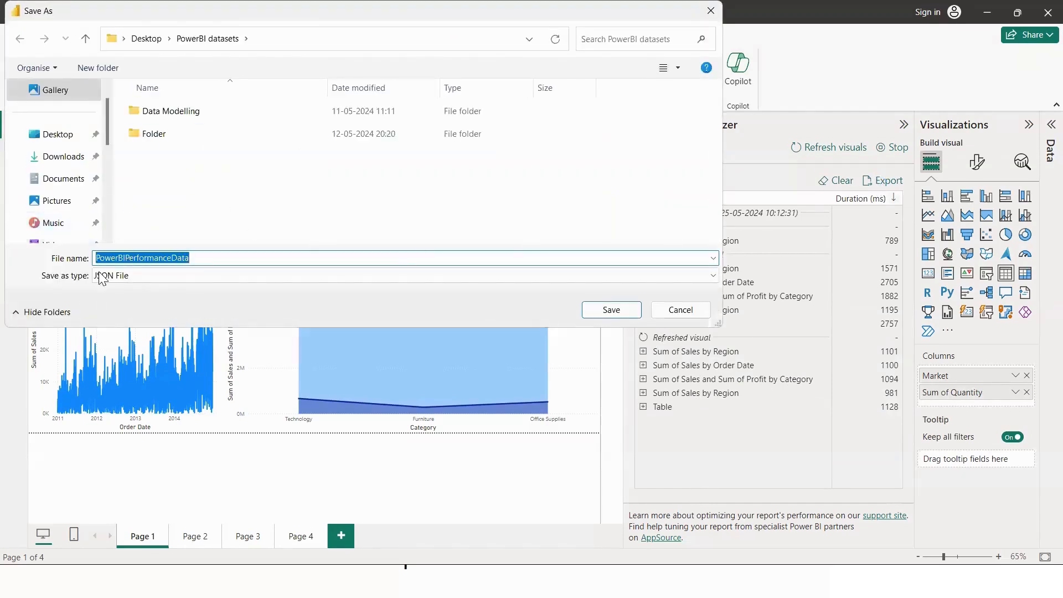
{"action": "left_click", "coordinate": [203, 273]}
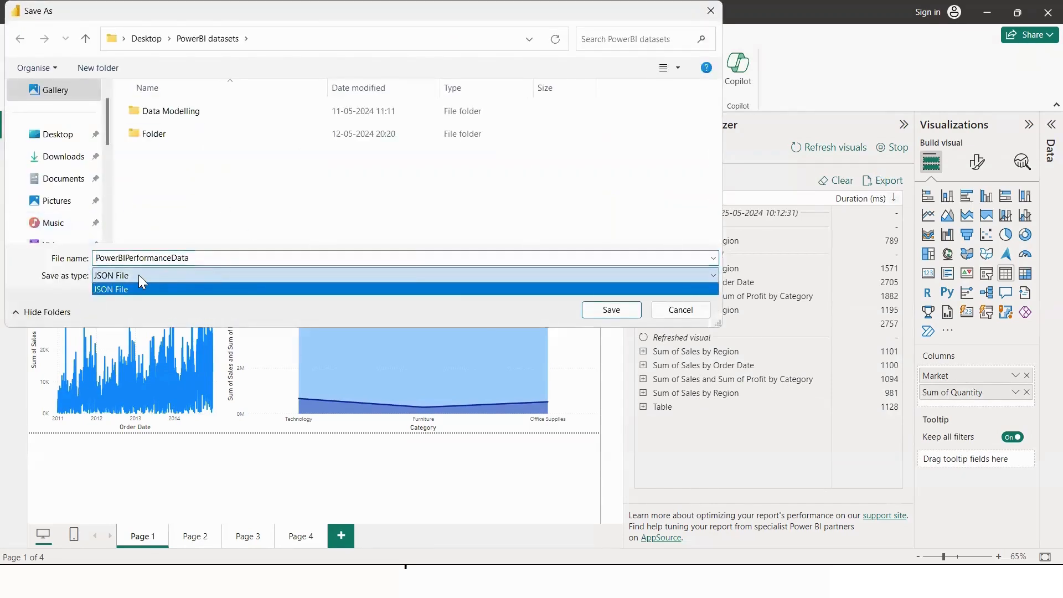
{"action": "left_click", "coordinate": [681, 309]}
Clear the recorded results in Performance analyzer and stop the recording
{"action": "left_click", "coordinate": [827, 186]}
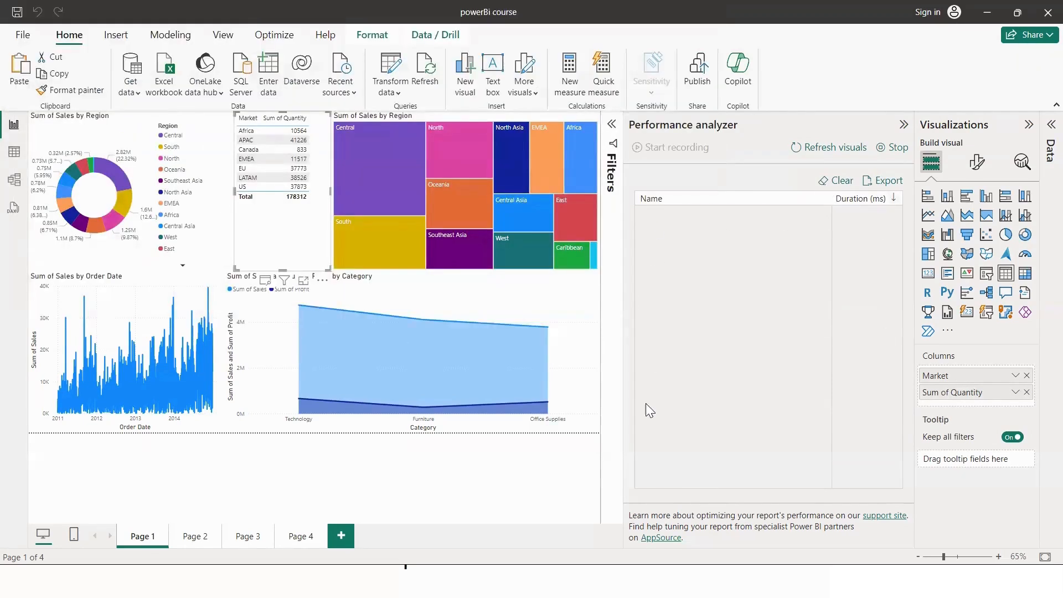
{"action": "left_click", "coordinate": [888, 148]}
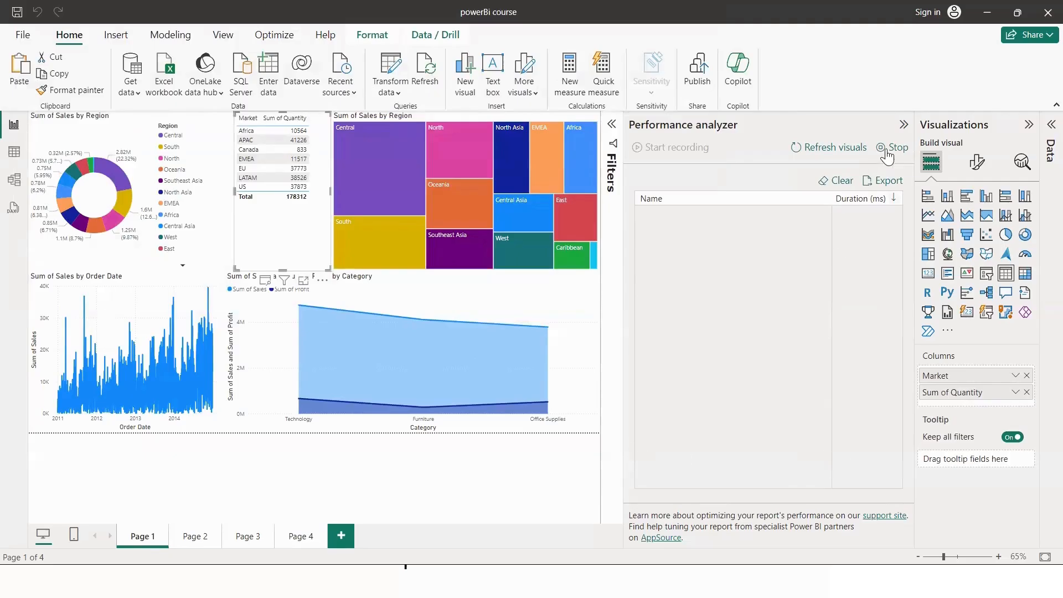
{"action": "left_click", "coordinate": [903, 124]}
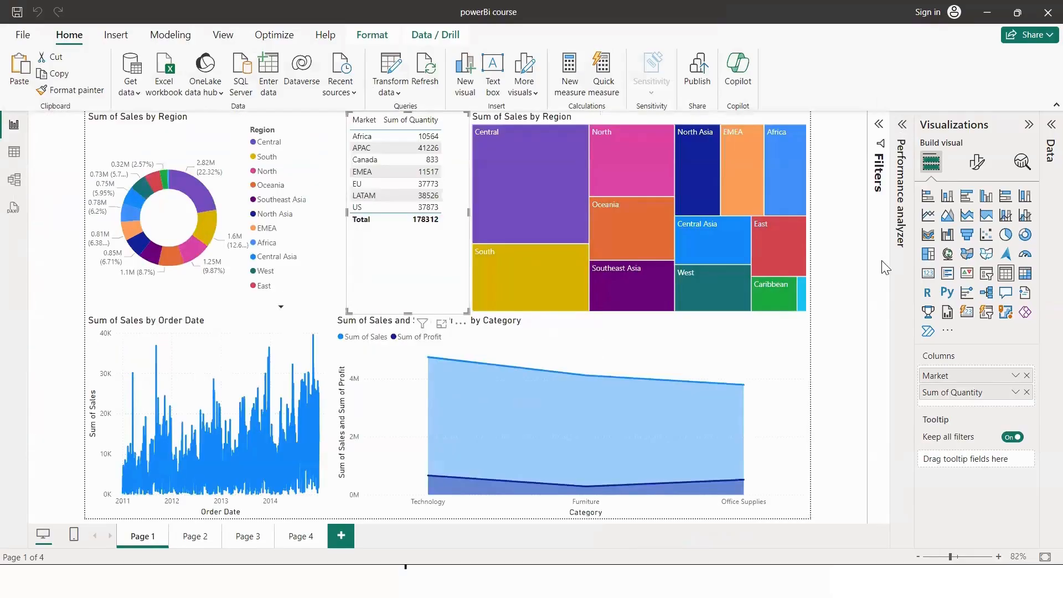
Close Performance analyzer completely and check the report's optimization presets without applying one
{"action": "left_click", "coordinate": [284, 35]}
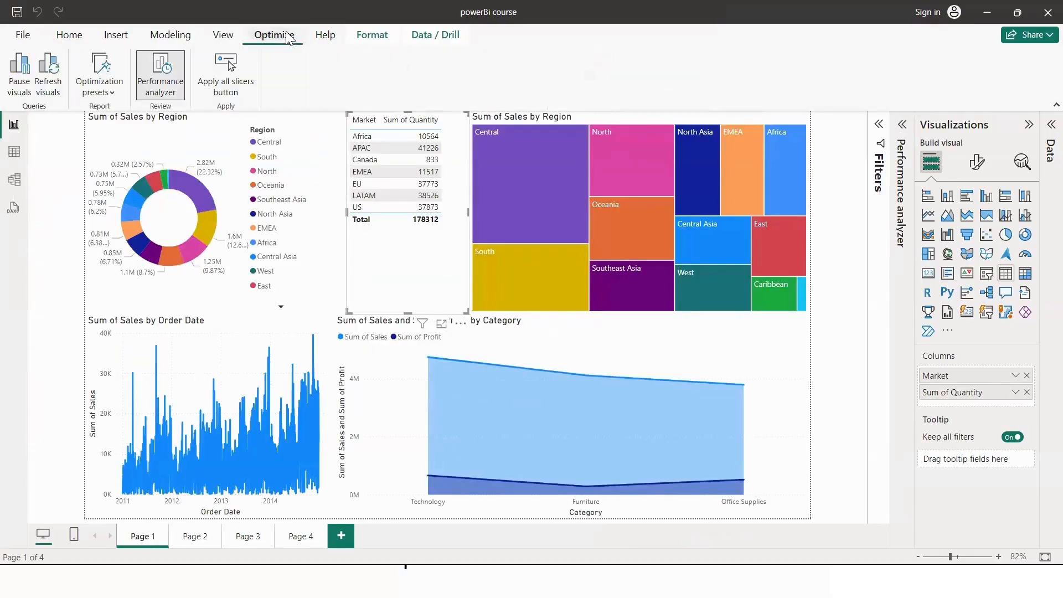
{"action": "left_click", "coordinate": [161, 71]}
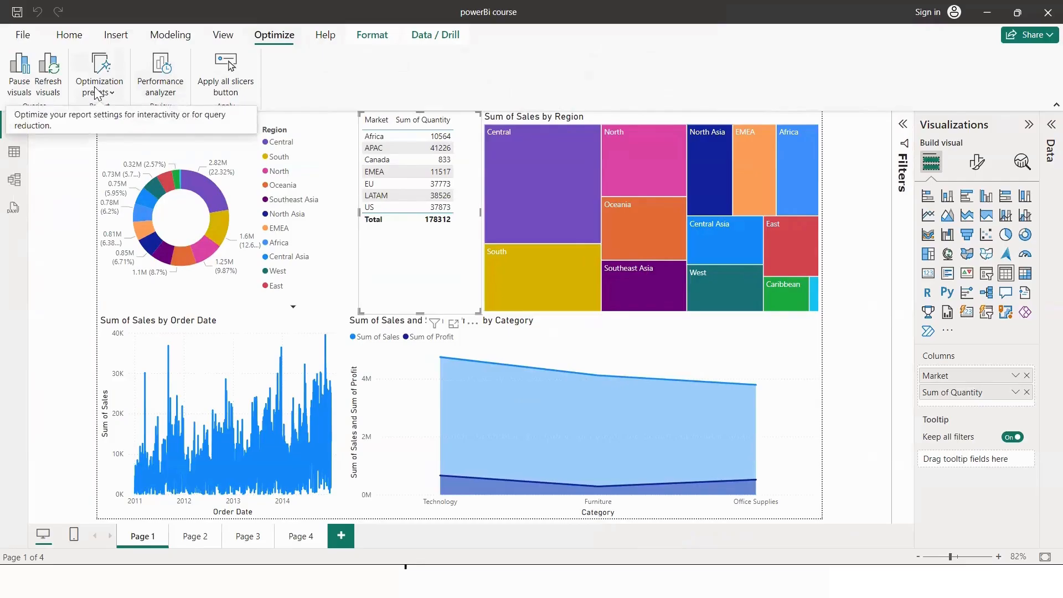
{"action": "left_click", "coordinate": [94, 87]}
{"action": "left_click", "coordinate": [348, 87]}
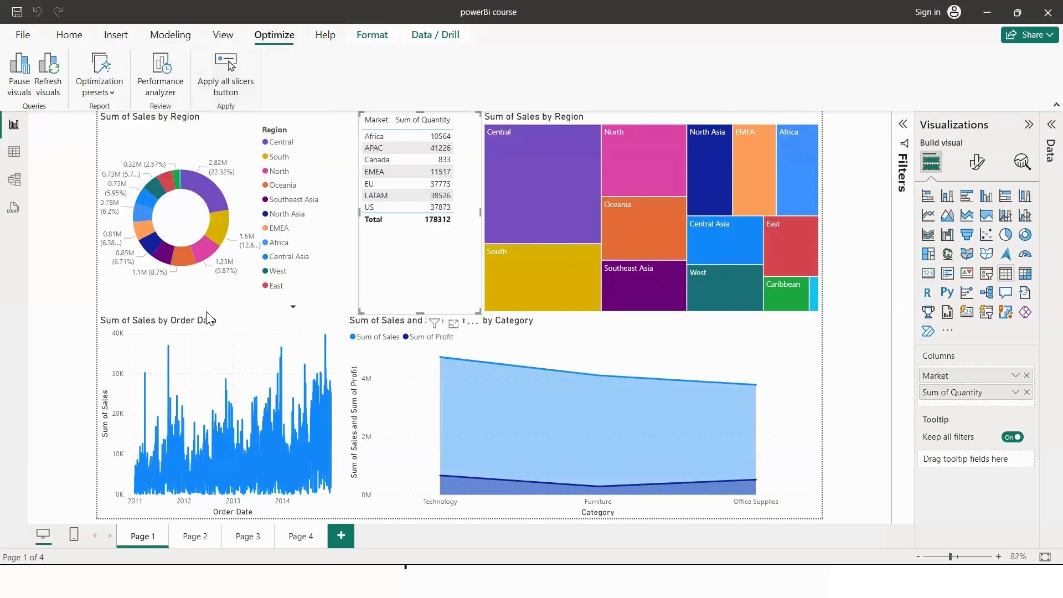
Switch to the model view and review the list of tables in the data model
{"action": "left_click", "coordinate": [14, 182]}
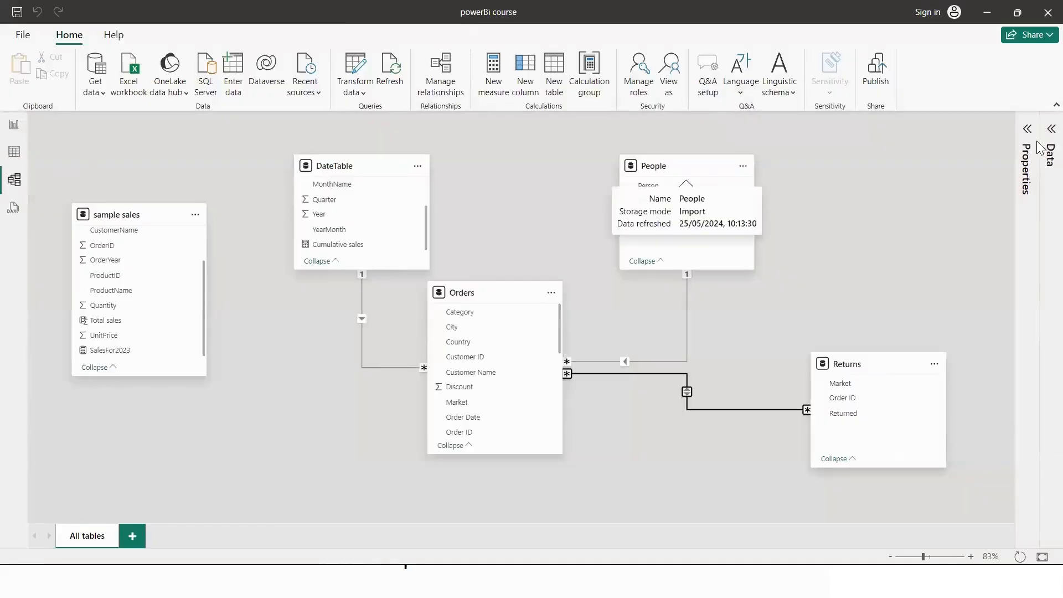
{"action": "left_click", "coordinate": [1046, 137]}
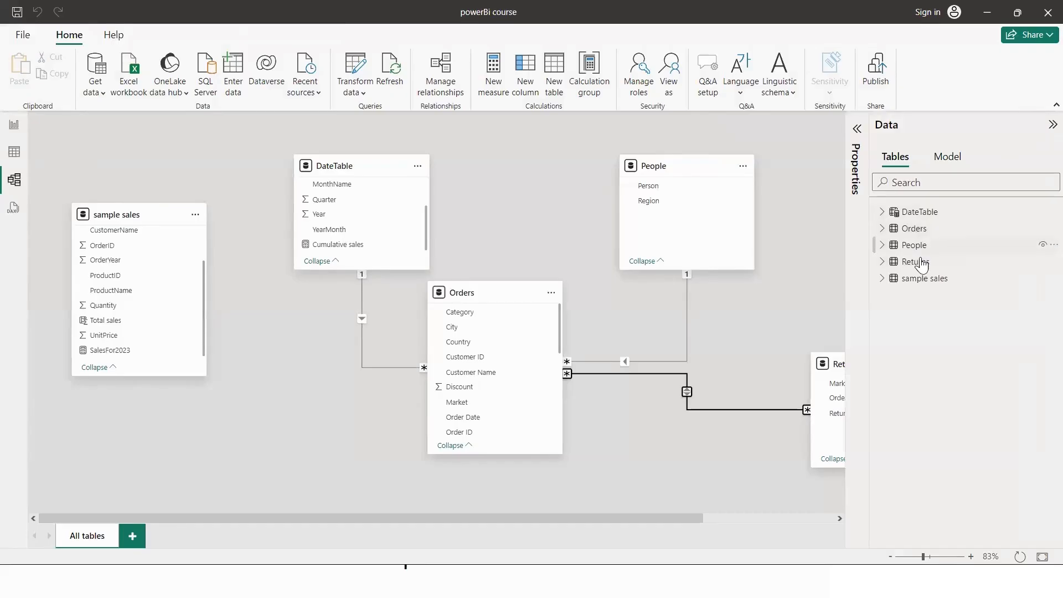
{"action": "scroll", "coordinate": [300, 237], "scroll_direction": "down", "scroll_amount": 1}
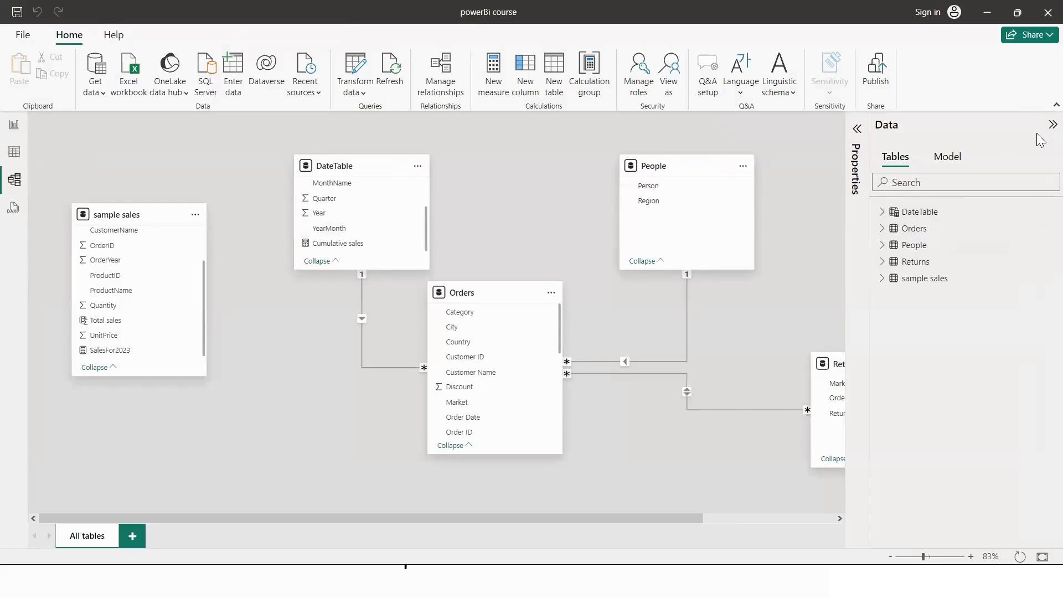
{"action": "left_click", "coordinate": [1052, 125]}
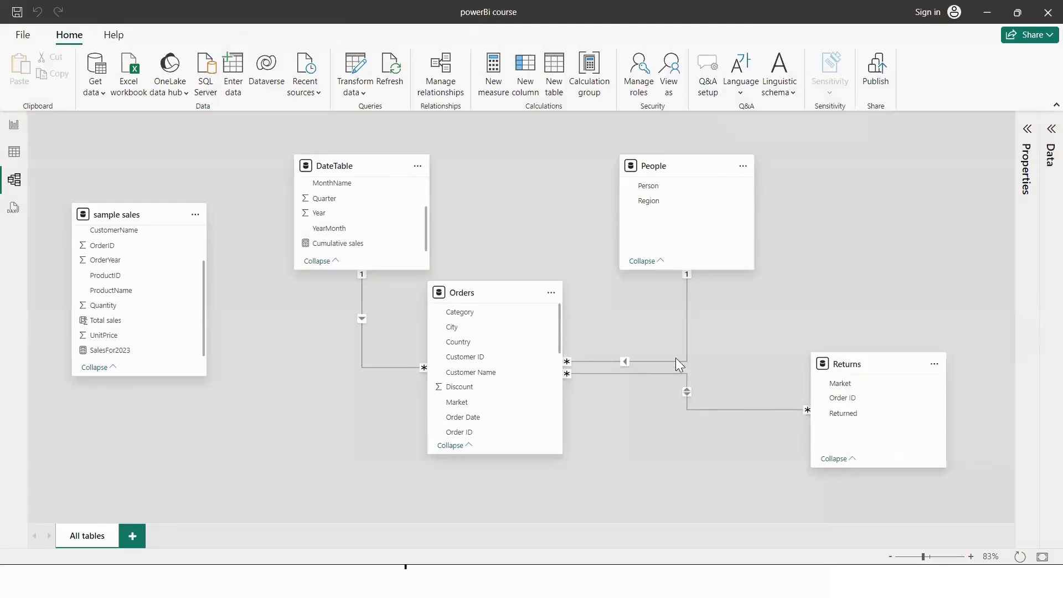
Rearrange the model diagram by moving Orders down and right, nudging People, and moving Returns down and left
{"action": "left_click_drag", "start_coordinate": [465, 298], "coordinate": [511, 326]}
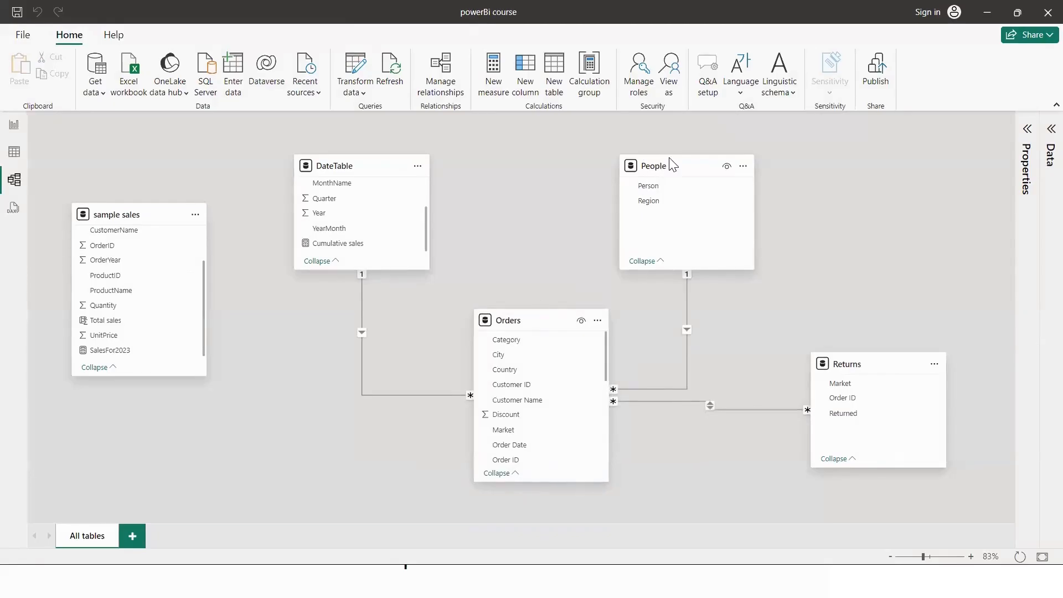
{"action": "left_click_drag", "start_coordinate": [671, 165], "coordinate": [657, 141]}
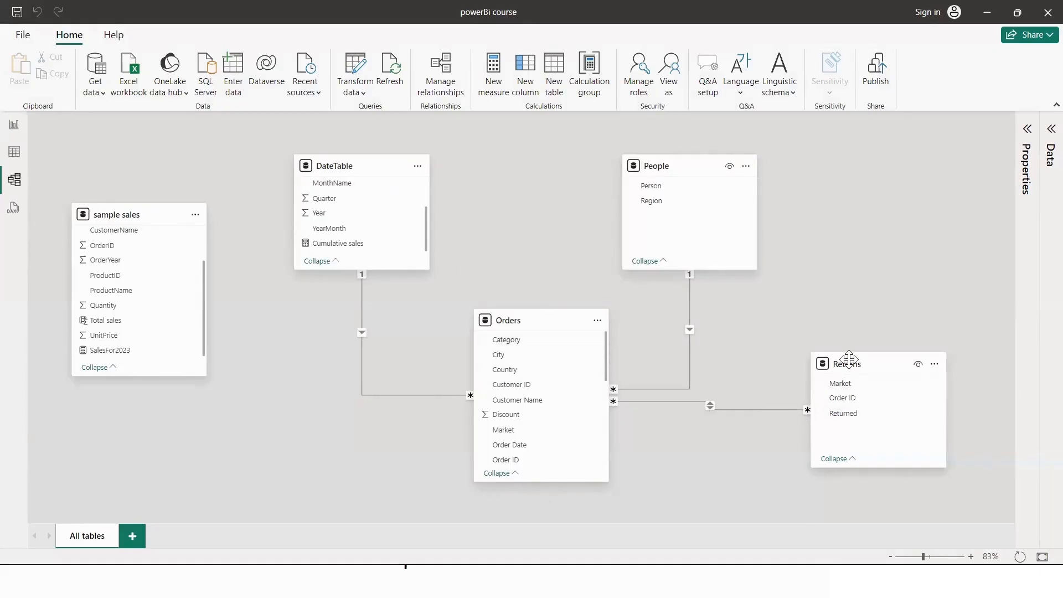
{"action": "left_click_drag", "start_coordinate": [849, 364], "coordinate": [828, 383]}
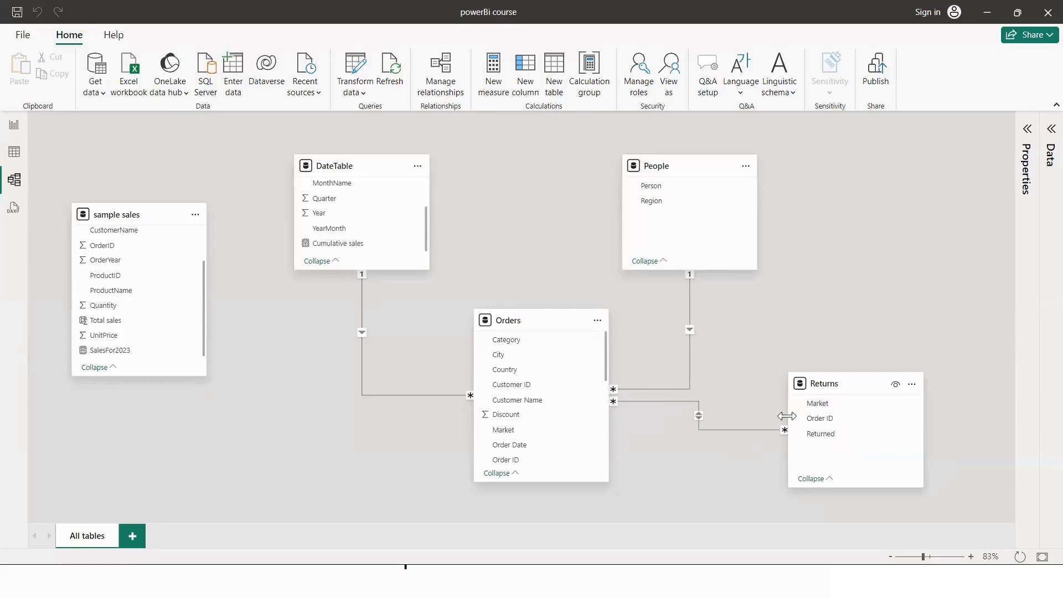
Open the relationship between Orders and Returns for editing and examine its cardinality options
{"action": "right_click", "coordinate": [698, 415]}
{"action": "left_click", "coordinate": [694, 412]}
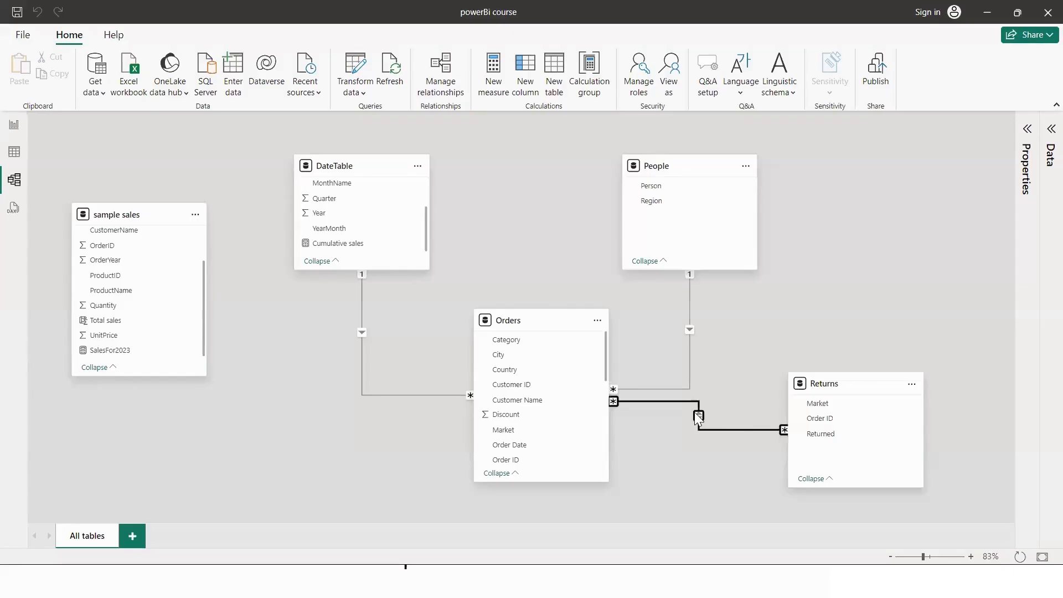
{"action": "right_click", "coordinate": [697, 415]}
{"action": "left_click", "coordinate": [720, 447]}
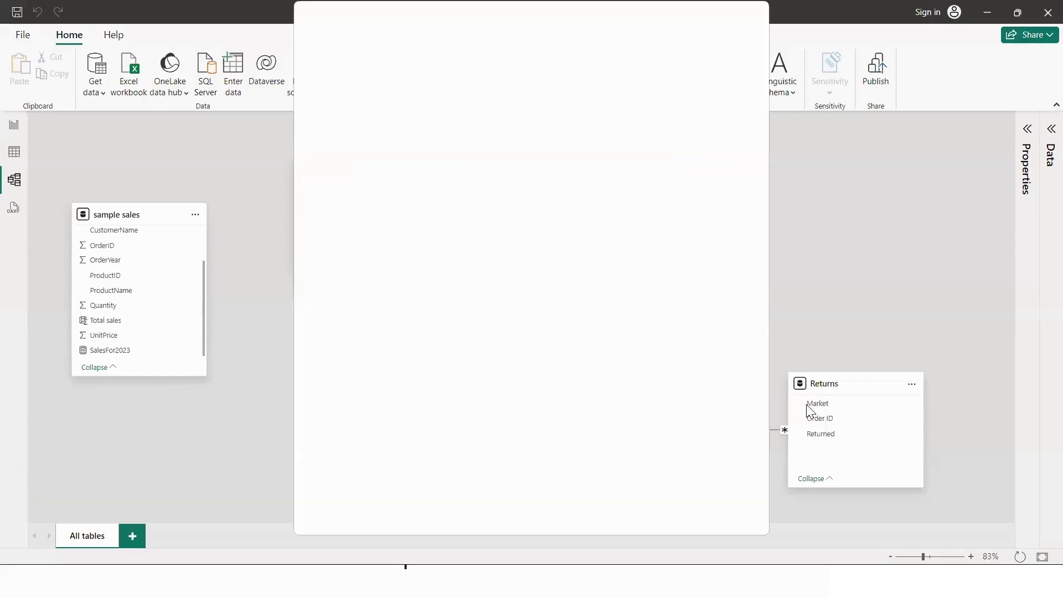
{"action": "left_click", "coordinate": [380, 370]}
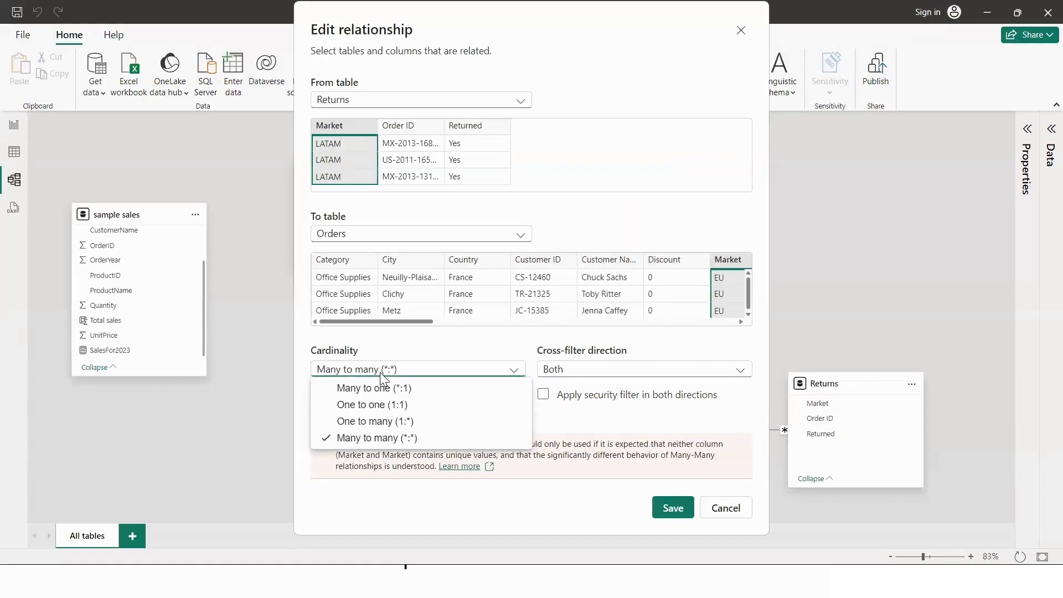
{"action": "left_click", "coordinate": [646, 220]}
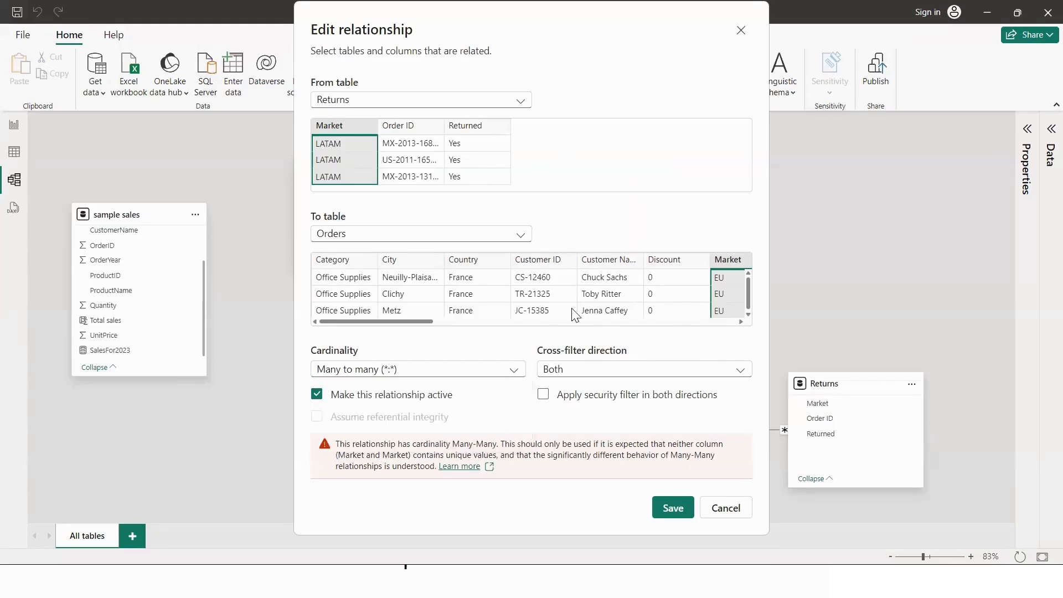
Set the relationship's cross-filter direction to Single ('Orders' filters 'Returns') and save it
{"action": "left_click", "coordinate": [595, 370]}
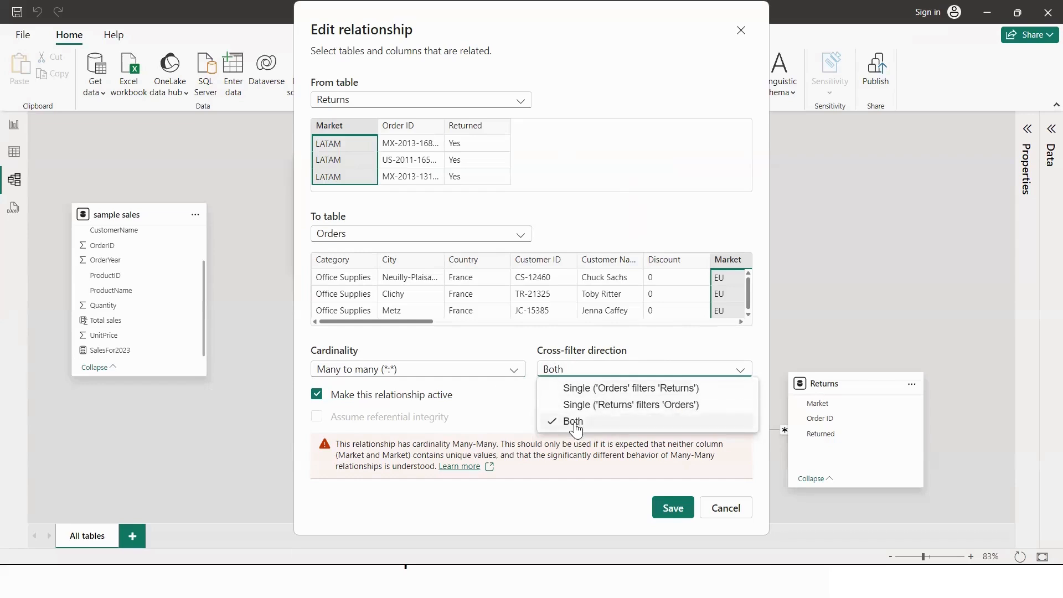
{"action": "left_click", "coordinate": [606, 389]}
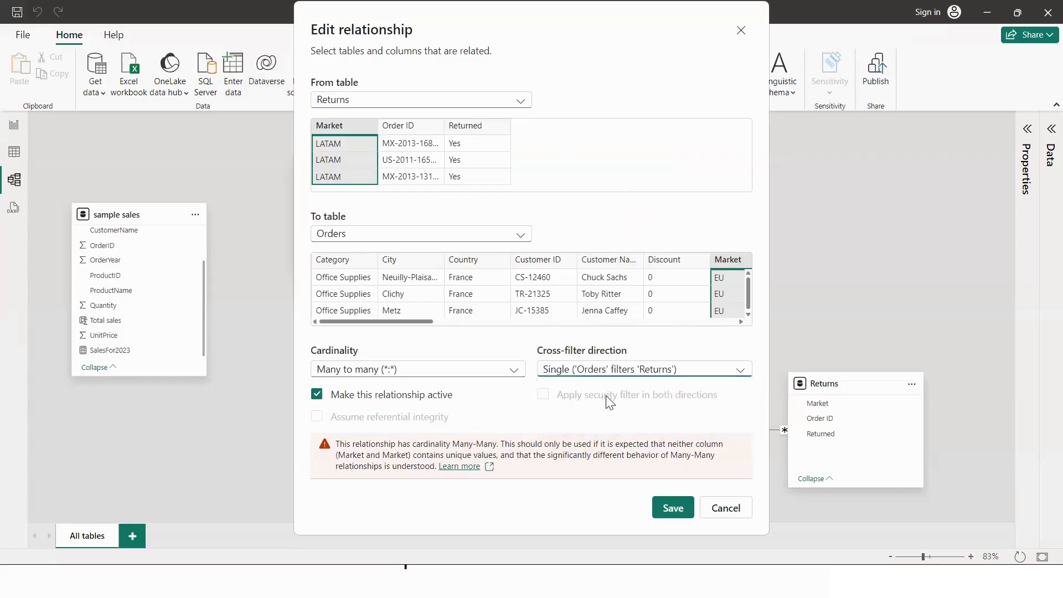
{"action": "left_click", "coordinate": [673, 508]}
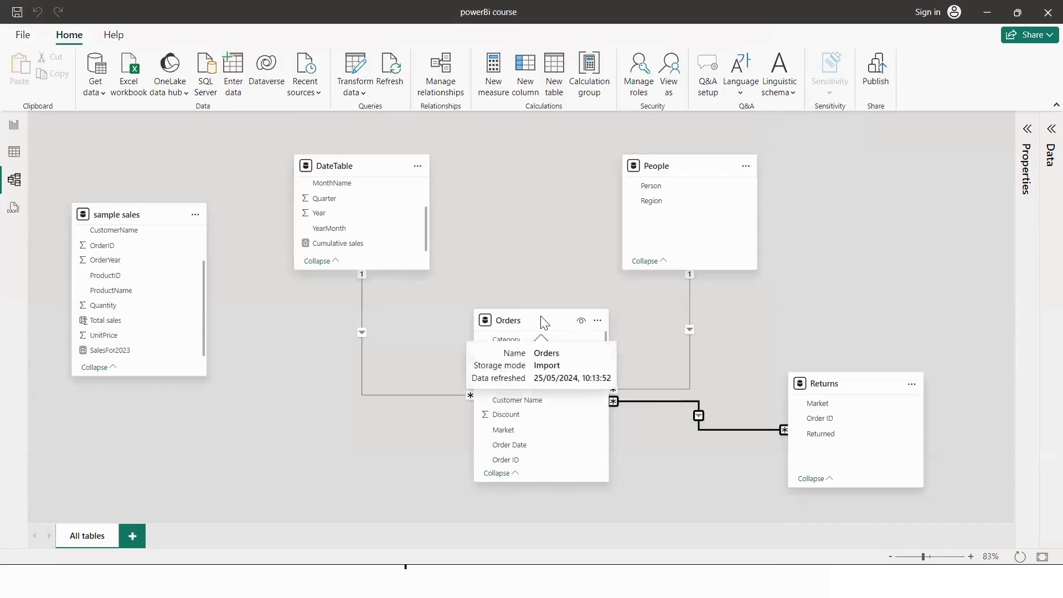
Move the Orders table slightly up in the diagram and delete its relationship with Returns
{"action": "left_click_drag", "start_coordinate": [544, 328], "coordinate": [534, 290]}
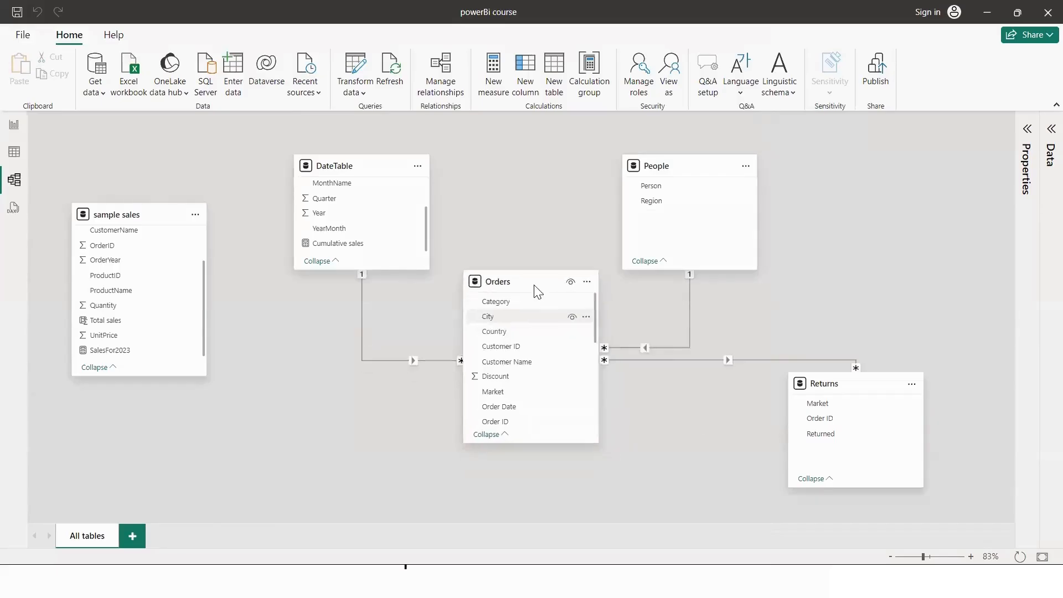
{"action": "left_click", "coordinate": [728, 361]}
{"action": "right_click", "coordinate": [727, 361]}
{"action": "left_click", "coordinate": [737, 368]}
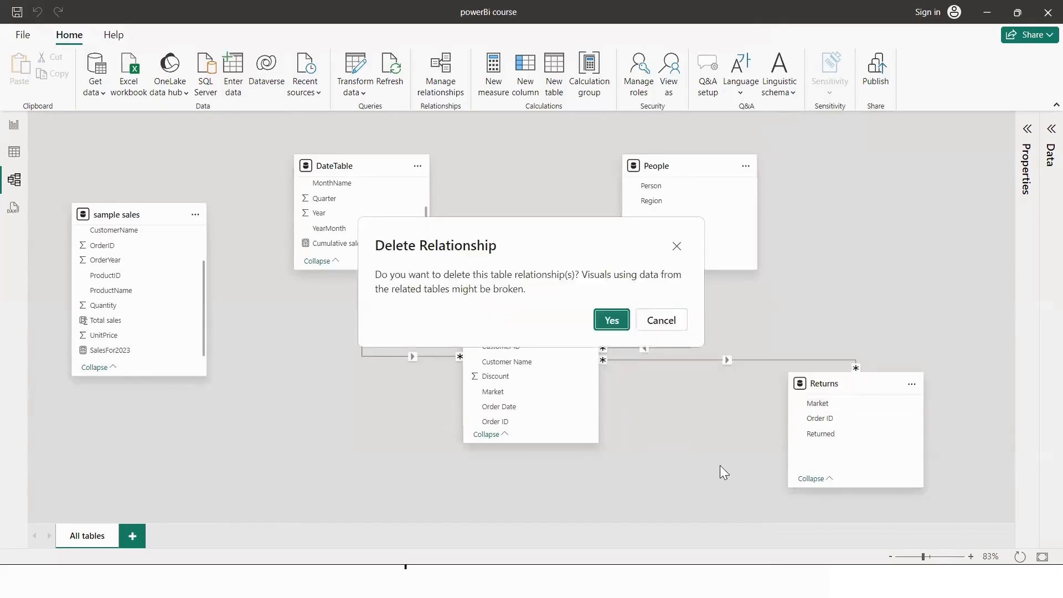
{"action": "key", "text": "Return"}
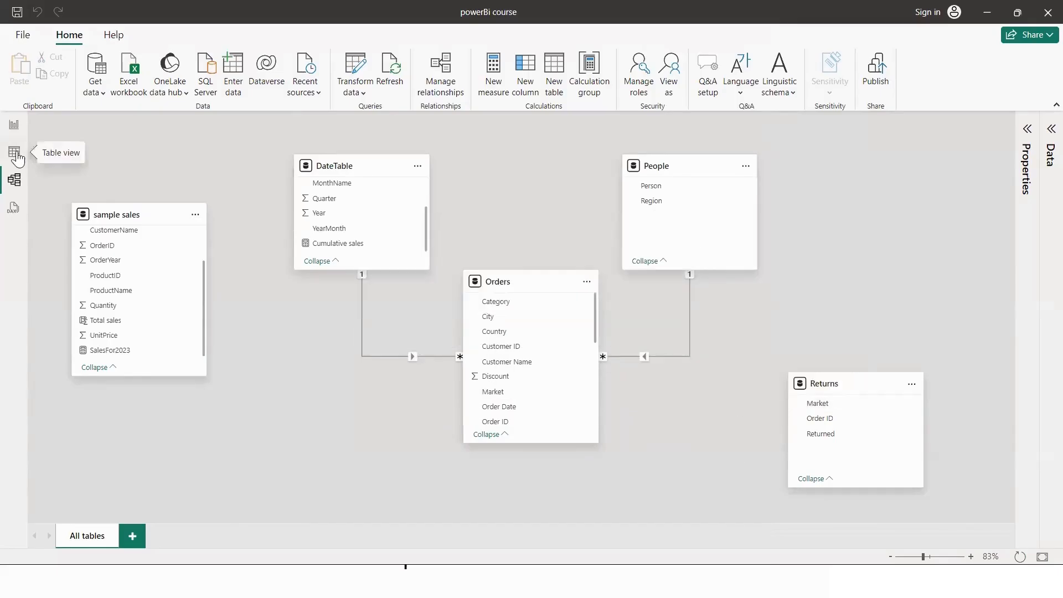
Display the sample sales table's data in table view and inspect its Quantity column
{"action": "left_click", "coordinate": [14, 153]}
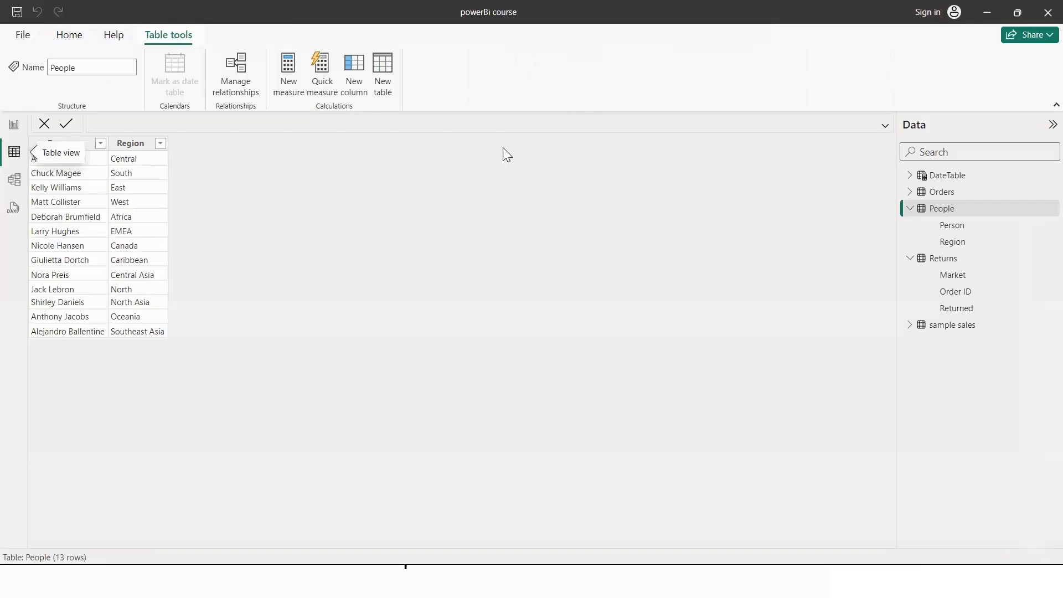
{"action": "left_click", "coordinate": [956, 331]}
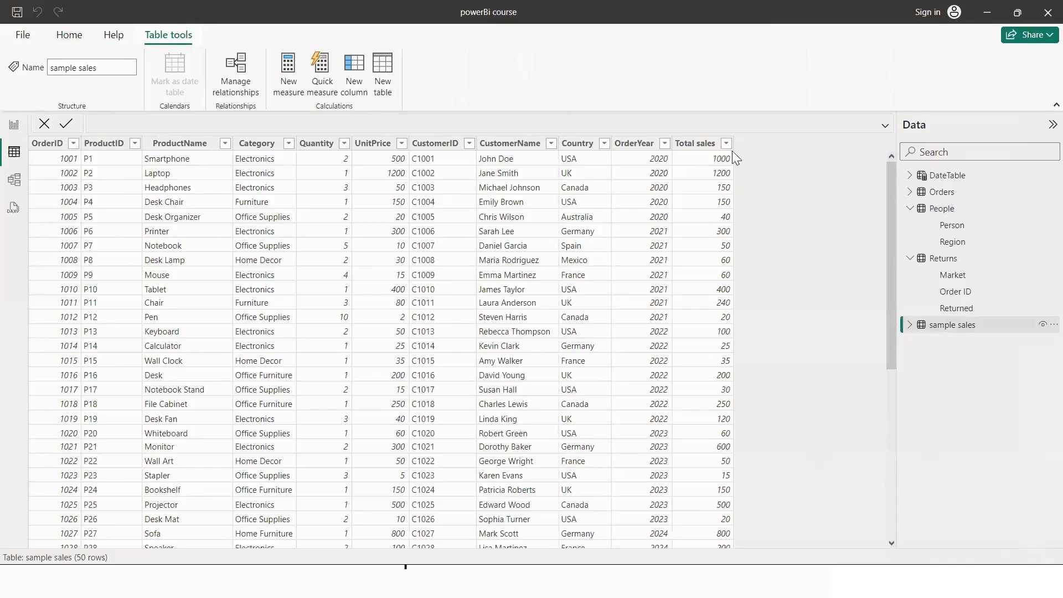
{"action": "left_click", "coordinate": [699, 147]}
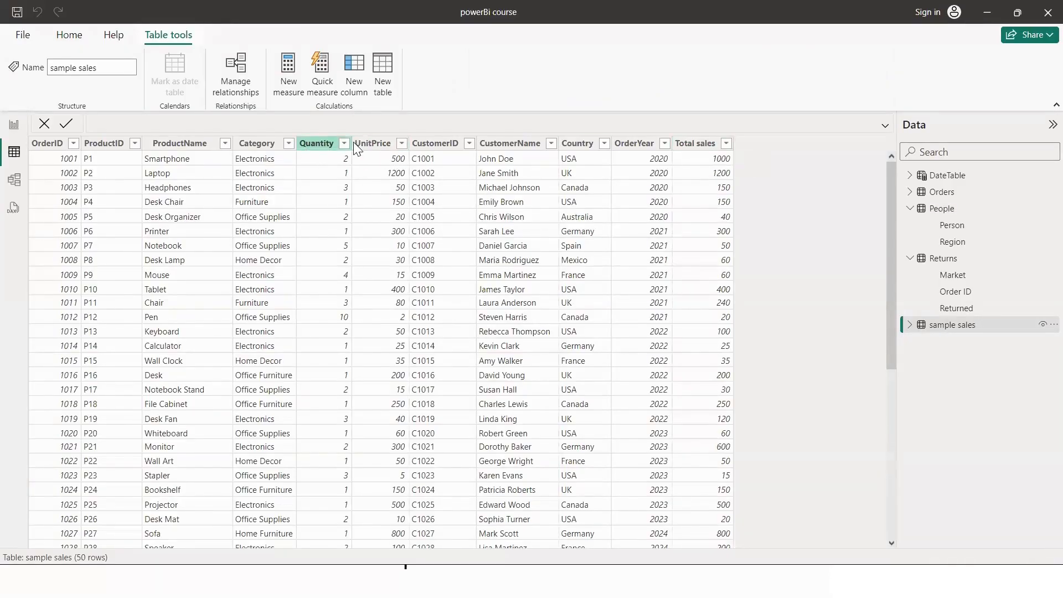
{"action": "left_click", "coordinate": [308, 149]}
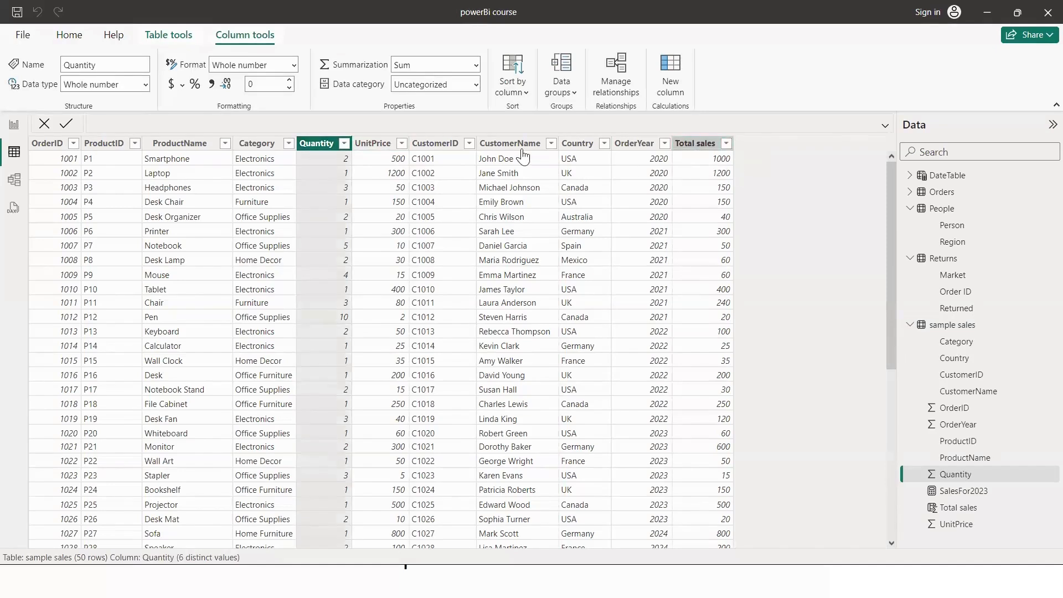
Examine the formula of the Total sales calculated column in the sample sales table
{"action": "left_click", "coordinate": [695, 146]}
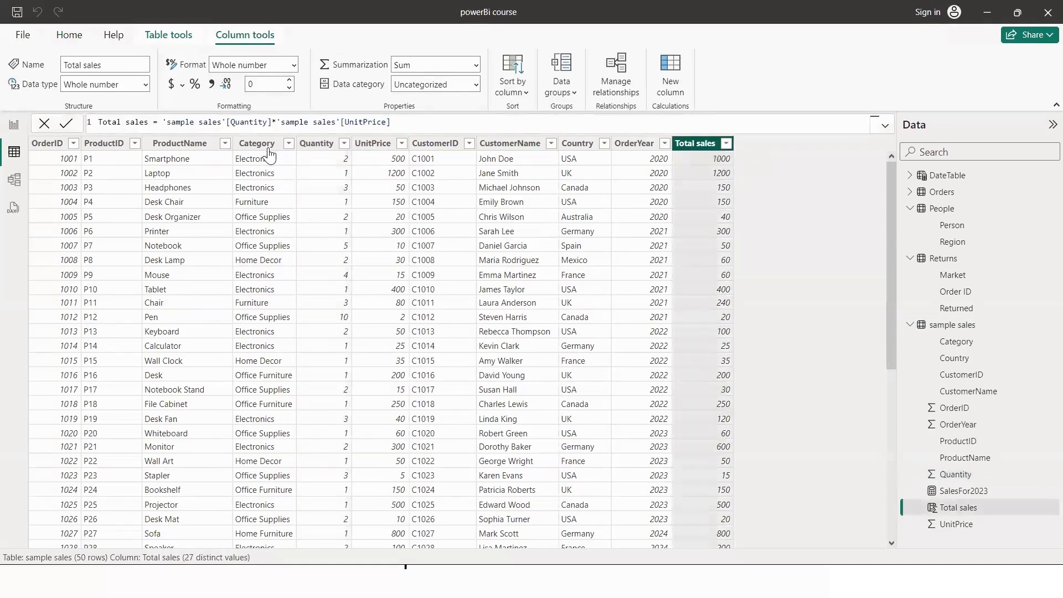
{"action": "left_click_drag", "start_coordinate": [165, 121], "coordinate": [451, 119]}
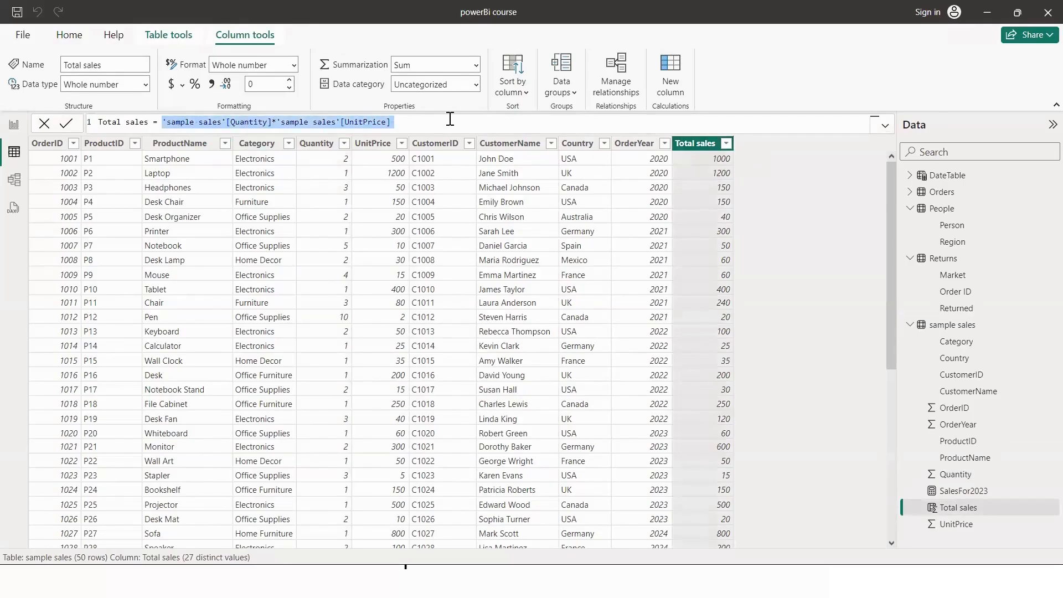
{"action": "left_click", "coordinate": [768, 223]}
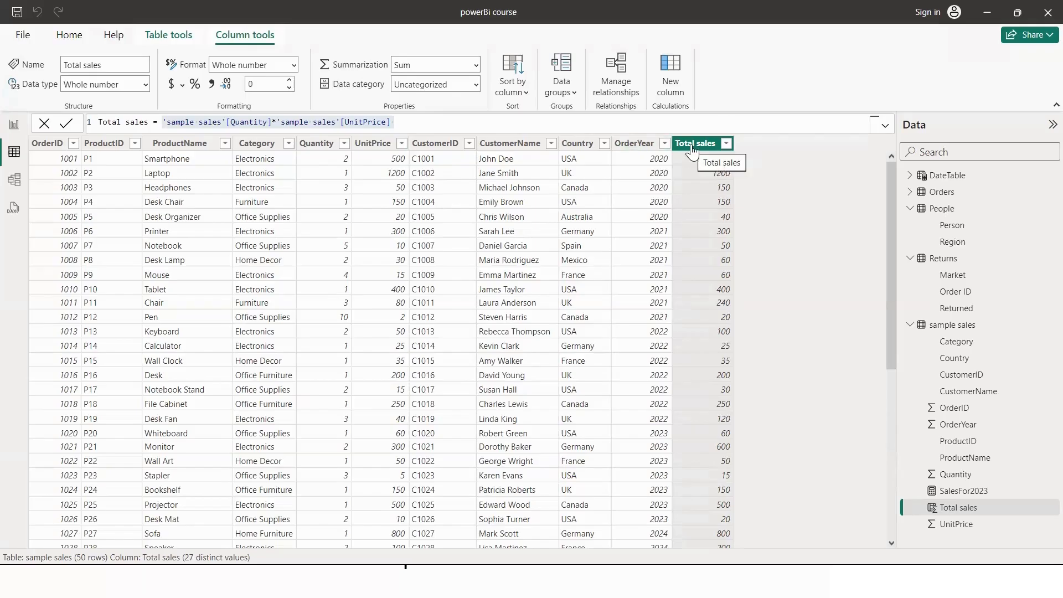
{"action": "left_click", "coordinate": [460, 120]}
{"action": "left_click_drag", "start_coordinate": [459, 119], "coordinate": [164, 113]}
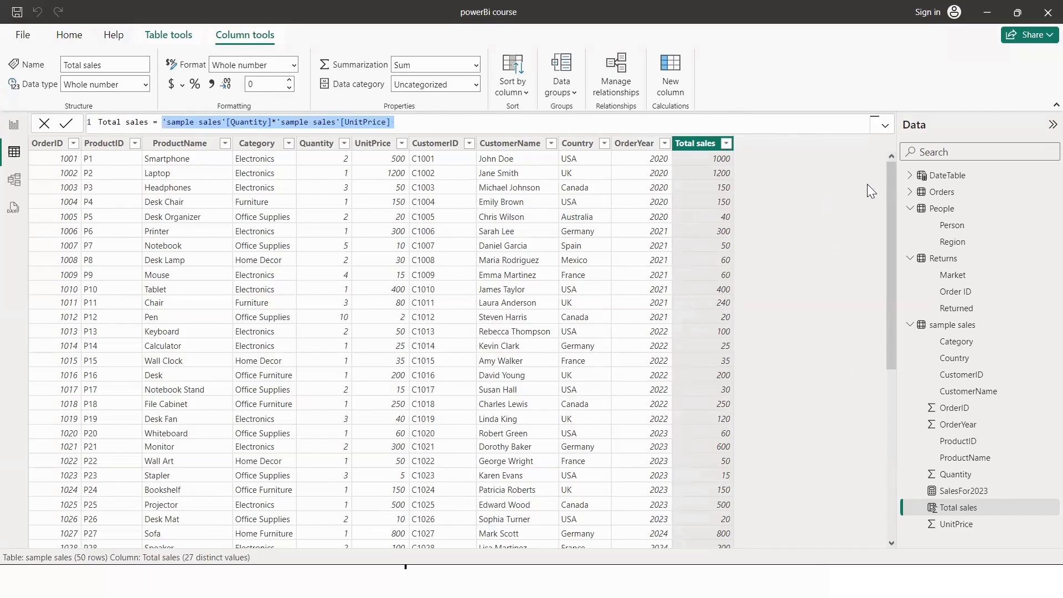
{"action": "left_click", "coordinate": [824, 188]}
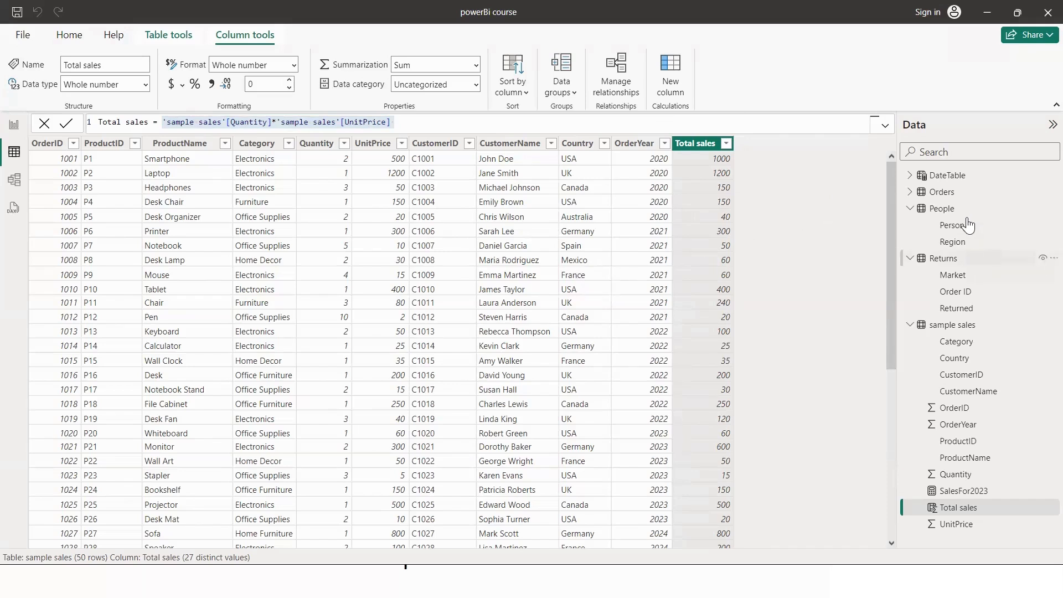
Open the Orders table's data and look through its columns from Row ID to Product Name
{"action": "left_click", "coordinate": [958, 196]}
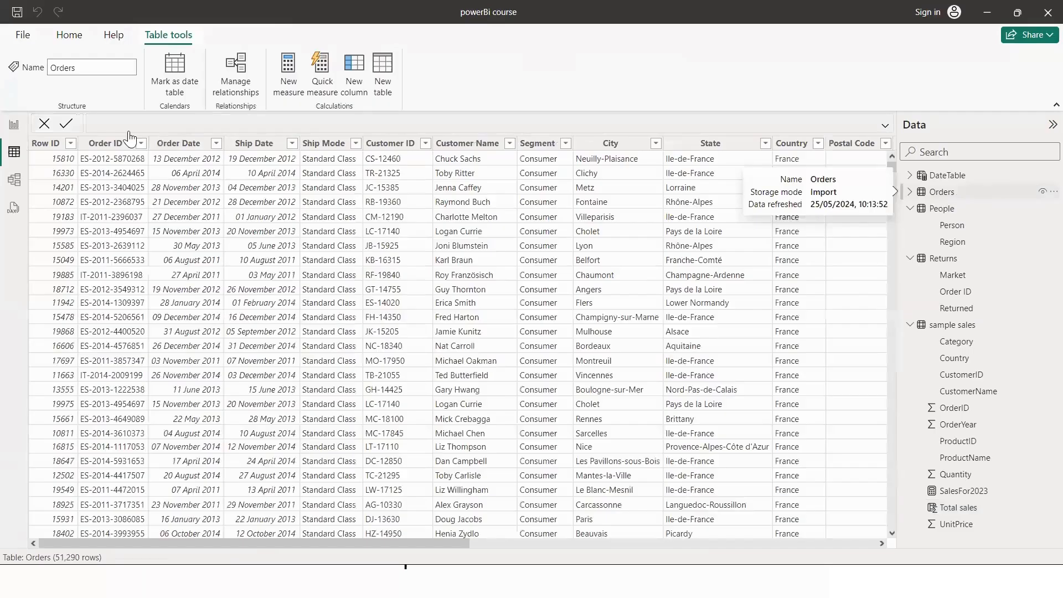
{"action": "left_click_drag", "start_coordinate": [67, 543], "coordinate": [342, 549]}
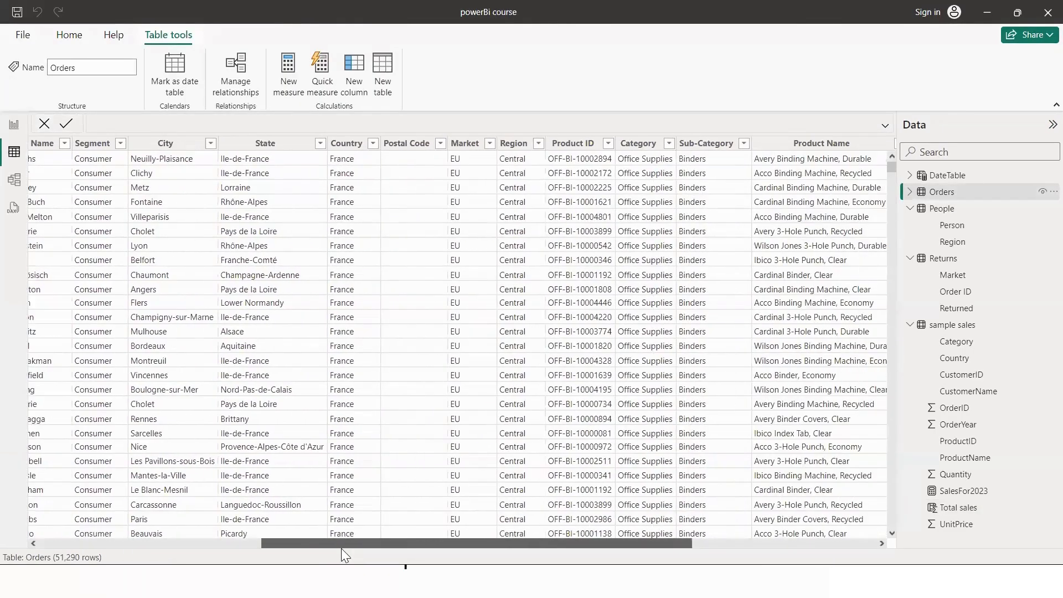
{"action": "left_click_drag", "start_coordinate": [138, 527], "coordinate": [15, 527]}
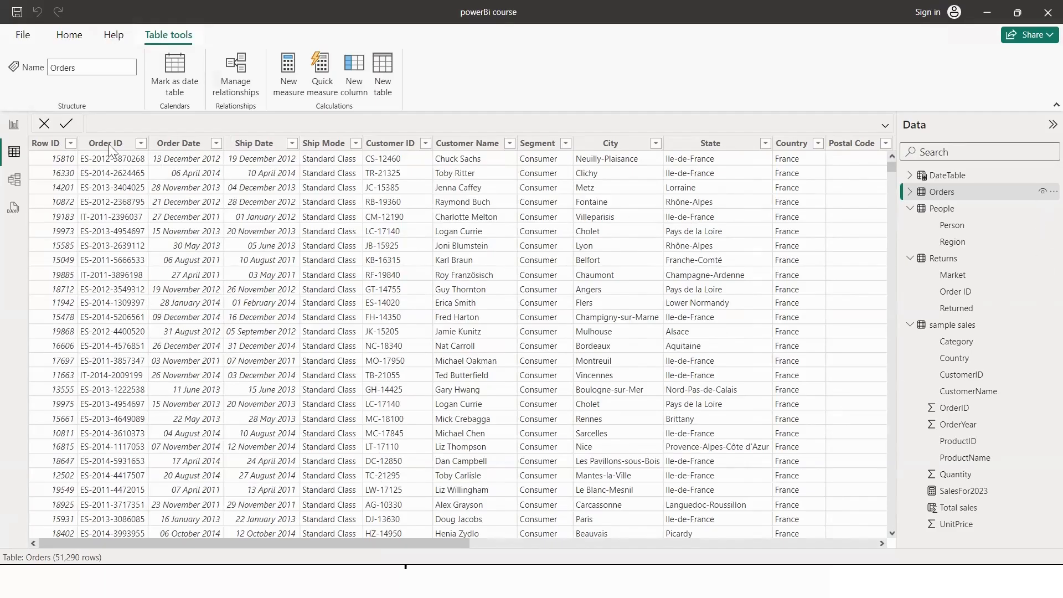
Refresh the data of the Orders table from its Row ID column
{"action": "left_click", "coordinate": [49, 145]}
{"action": "right_click", "coordinate": [49, 146]}
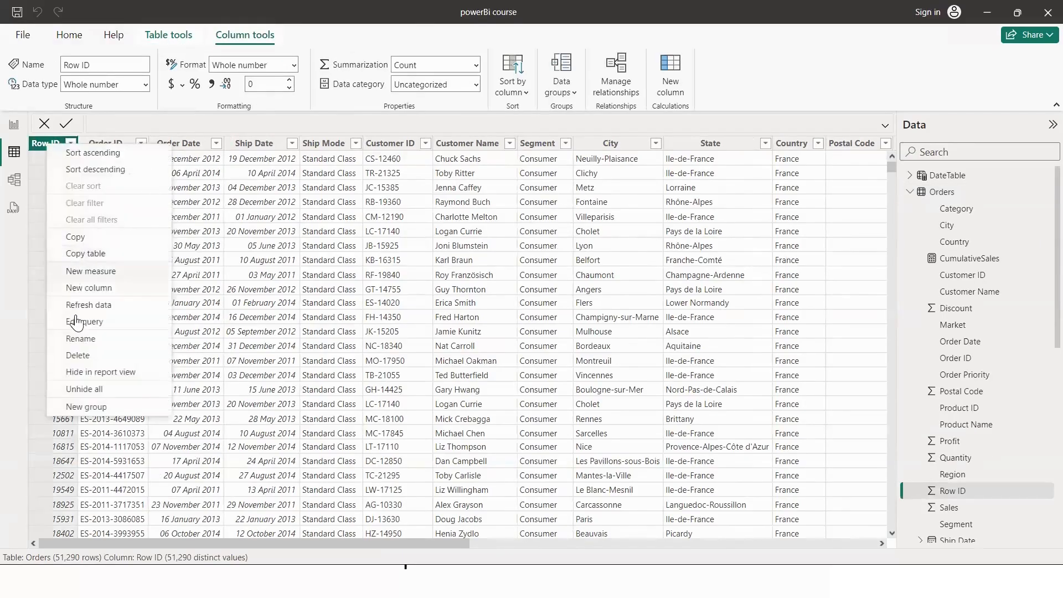
{"action": "left_click", "coordinate": [89, 304]}
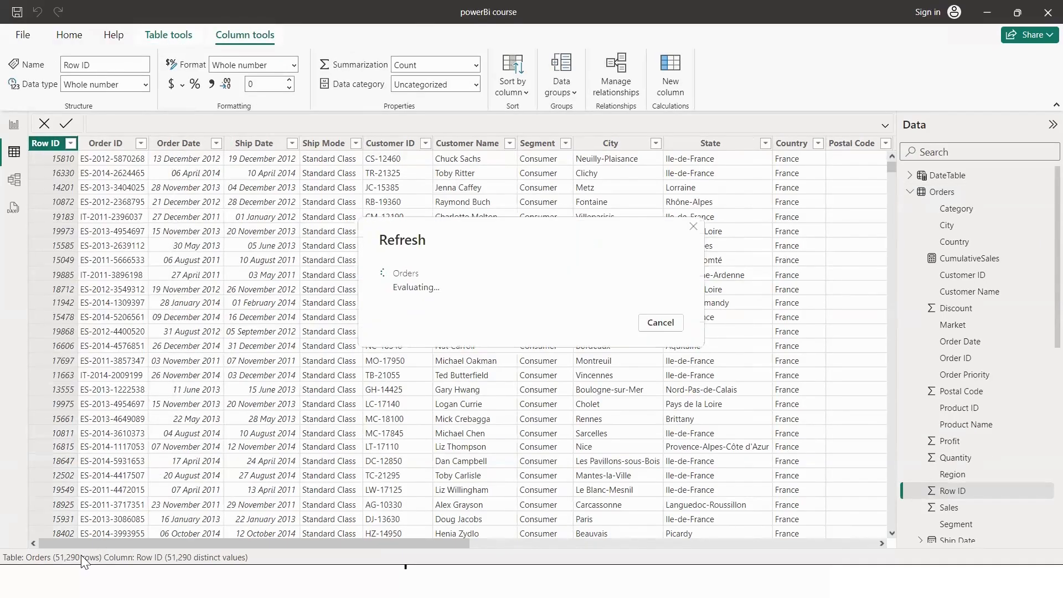